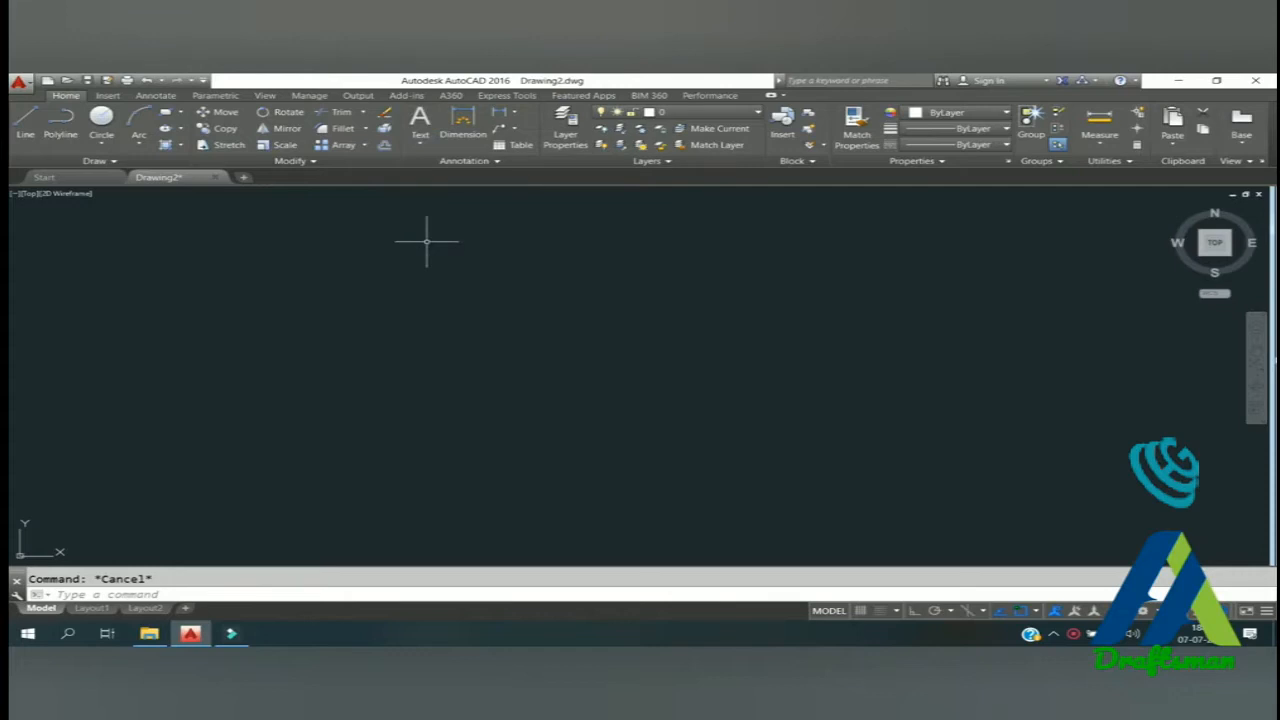
- Start a multiline text and define its box in the upper part of the drawing area
{"action": "key", "text": "Return"}
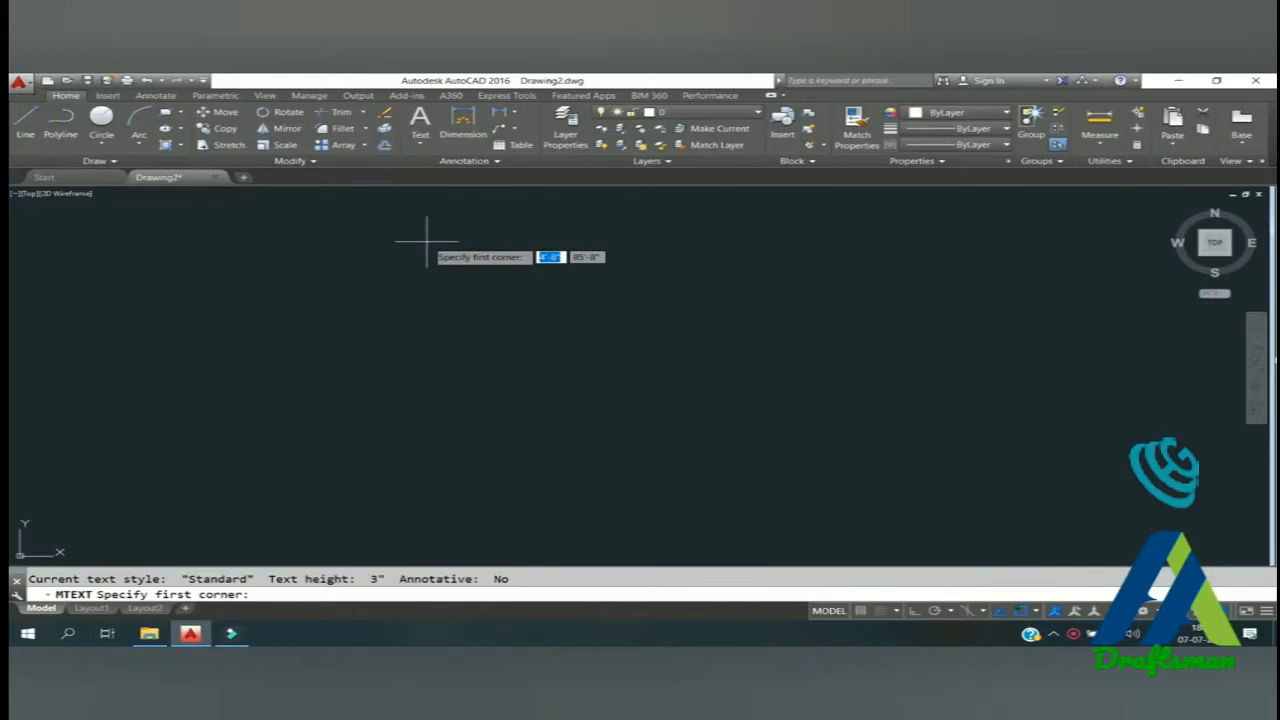
{"action": "left_click", "coordinate": [348, 238]}
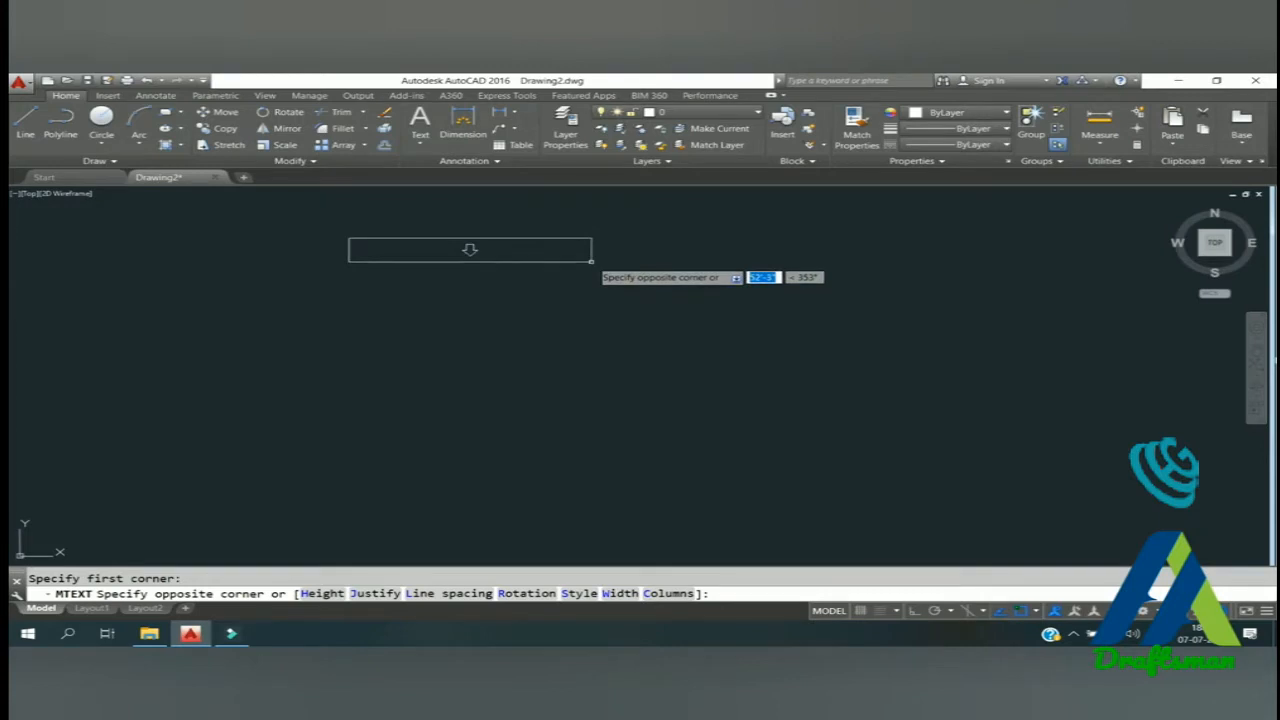
{"action": "left_click", "coordinate": [592, 261]}
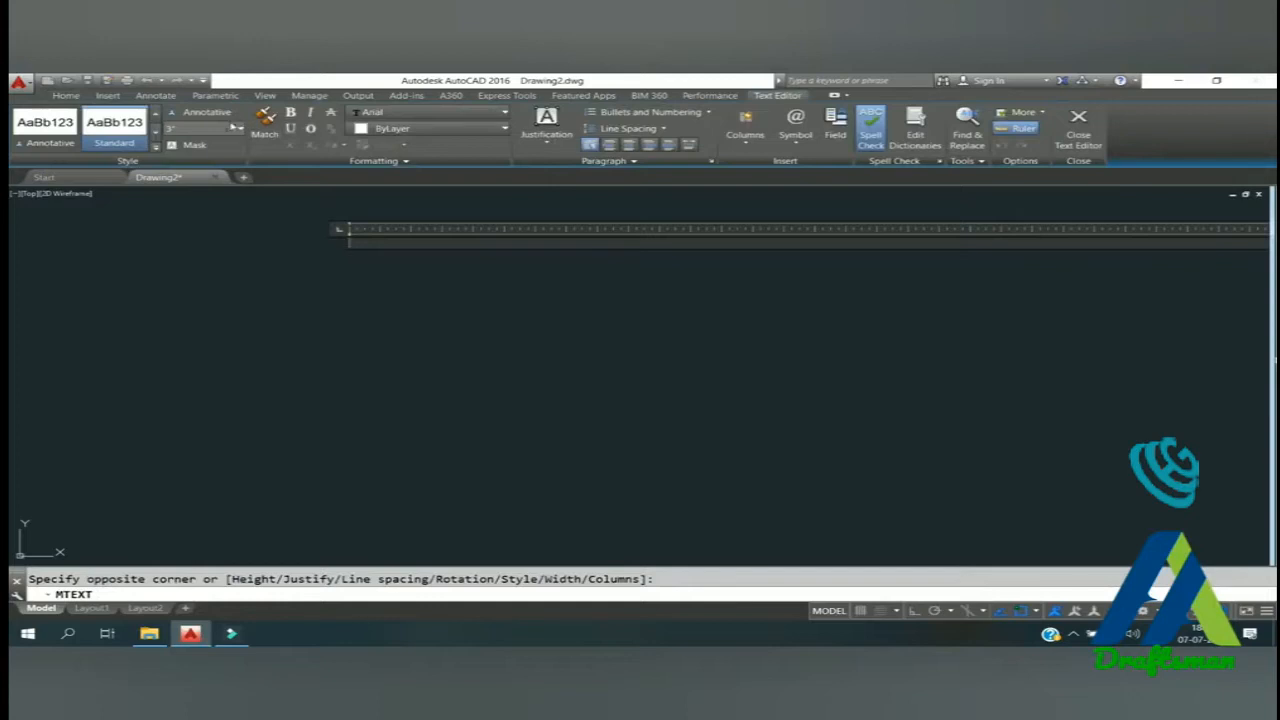
- Set the multiline text's height to 5', its font to Times New Roman and its colour to 232
{"action": "left_click", "coordinate": [172, 129]}
{"action": "left_click", "coordinate": [372, 110]}
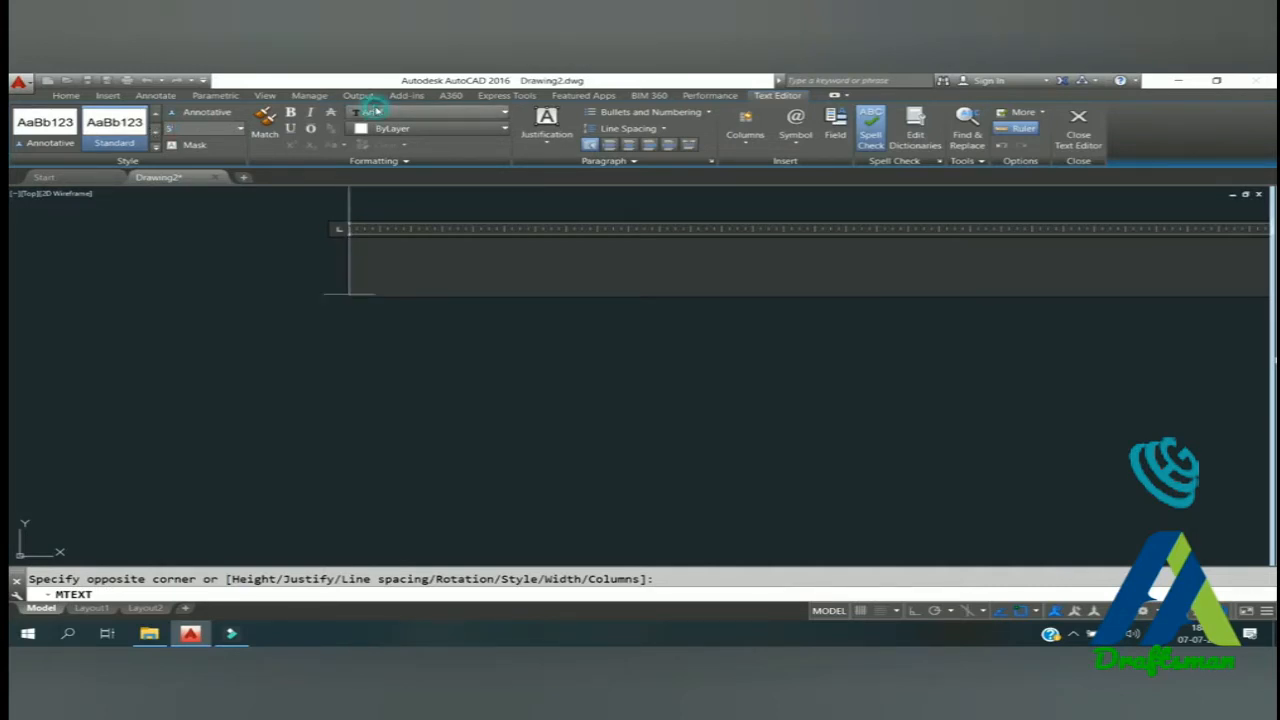
{"action": "type", "text": "ti"}
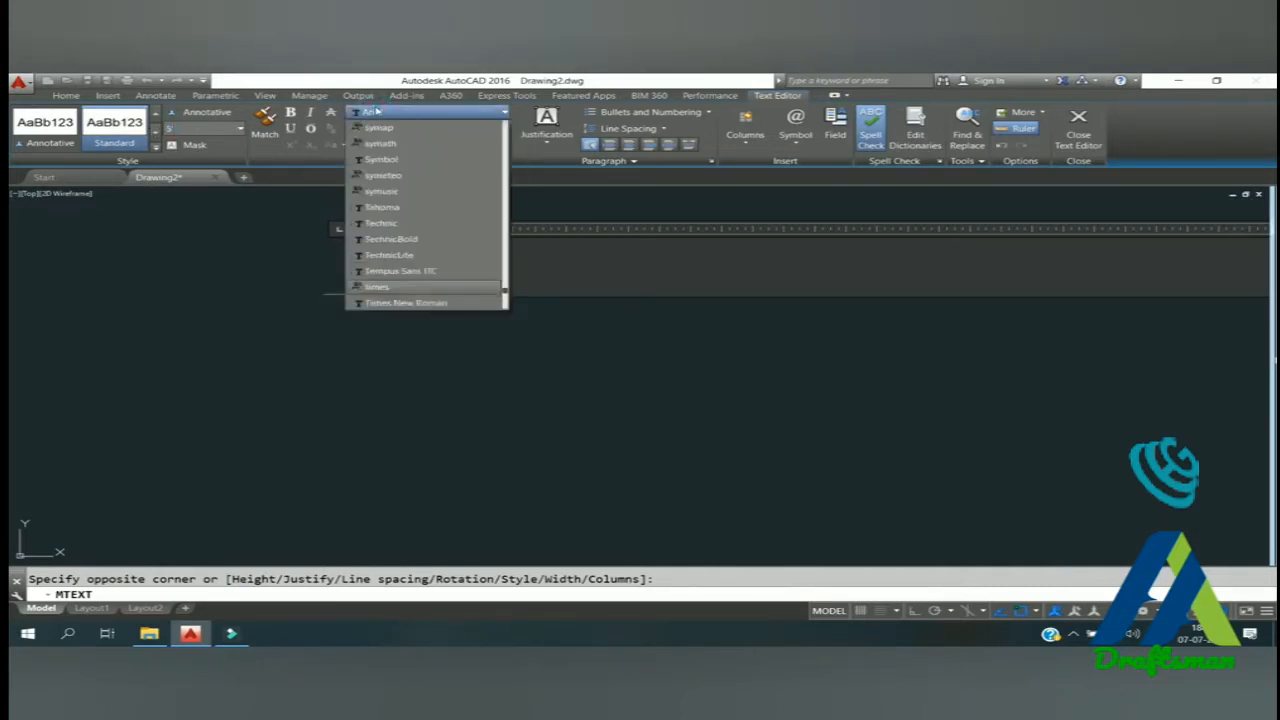
{"action": "left_click", "coordinate": [436, 244]}
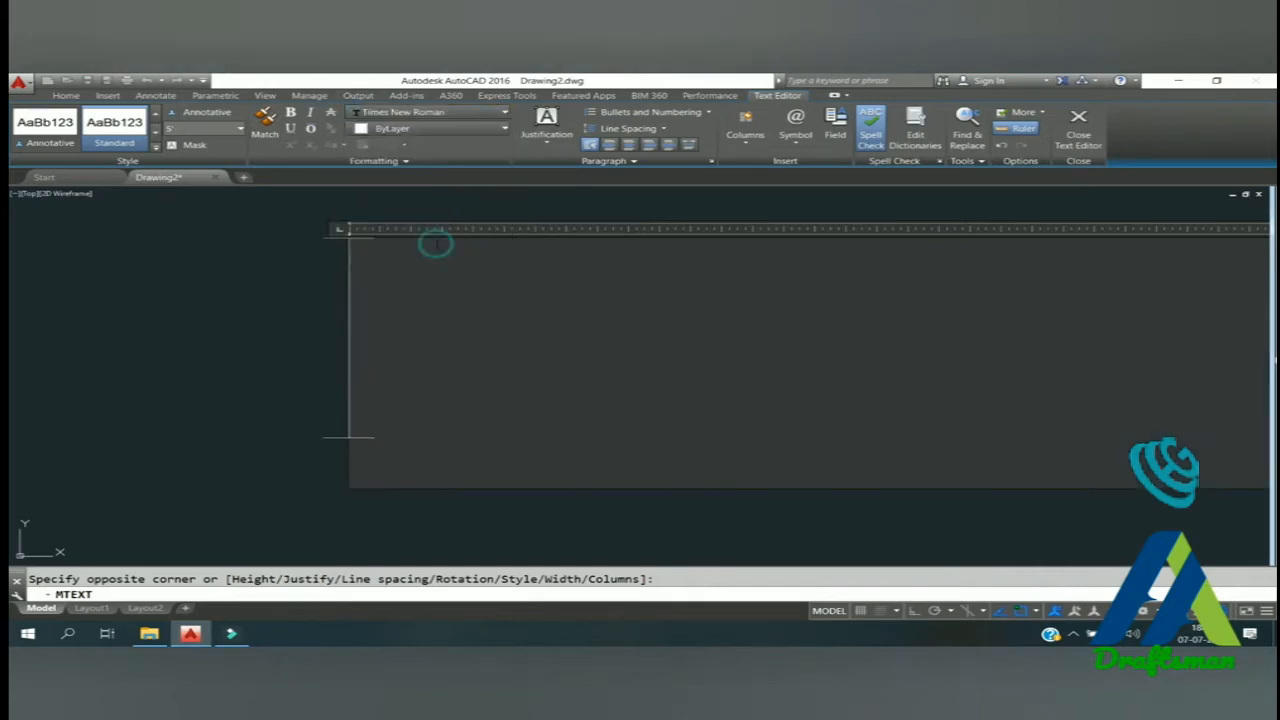
{"action": "left_click", "coordinate": [440, 130]}
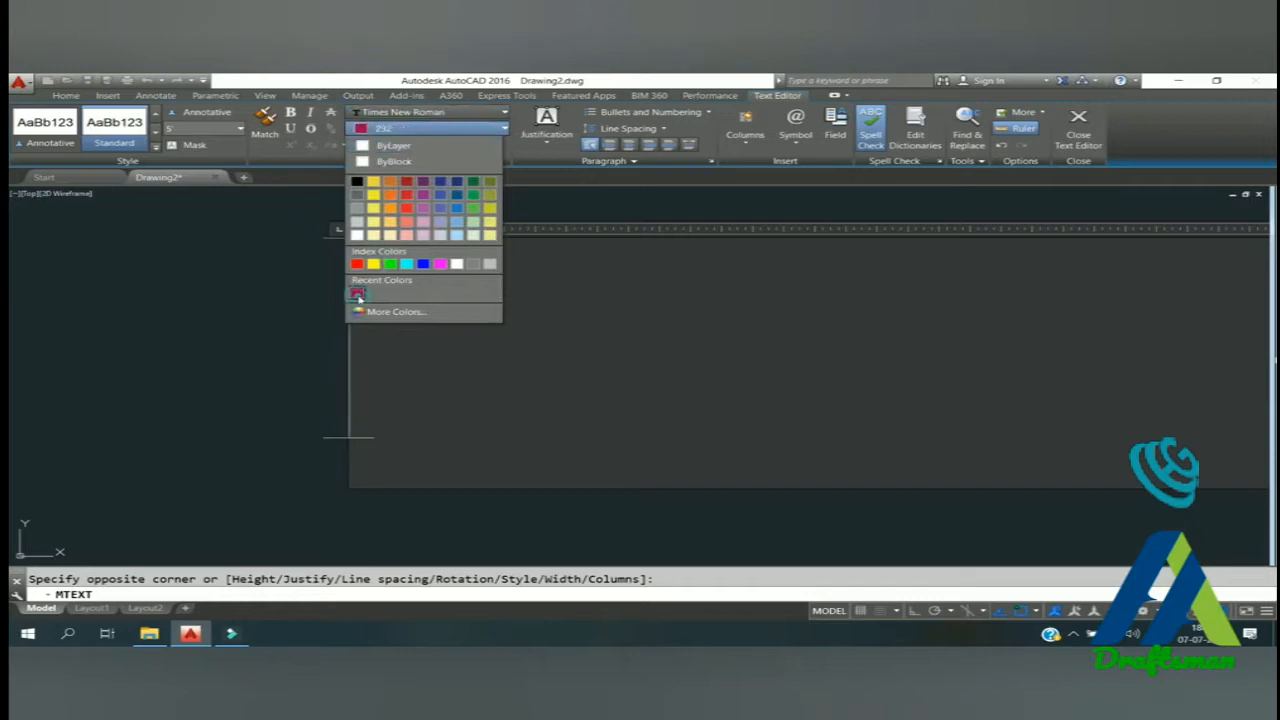
{"action": "left_click", "coordinate": [358, 295]}
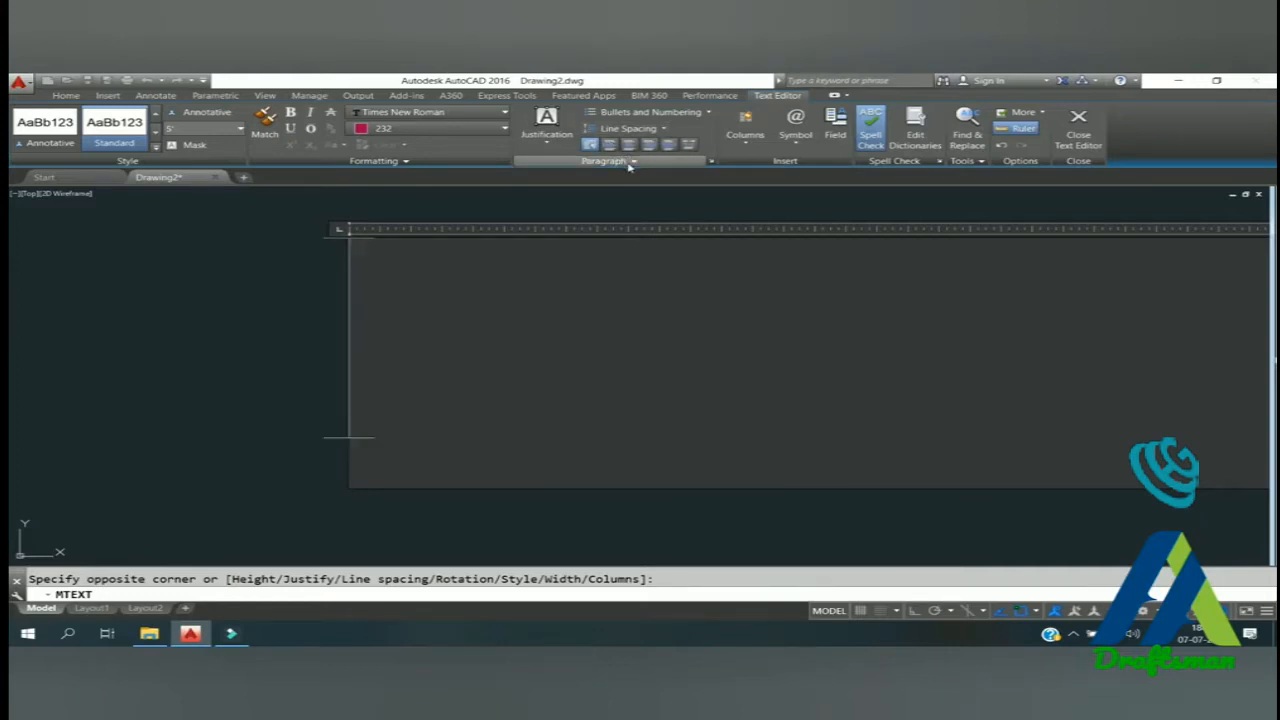
- Enter "AA DRAFTSMAN", format all of it as bold, italic and underlined, and close the text editor
{"action": "type", "text": "AA DRAFTSMAN"}
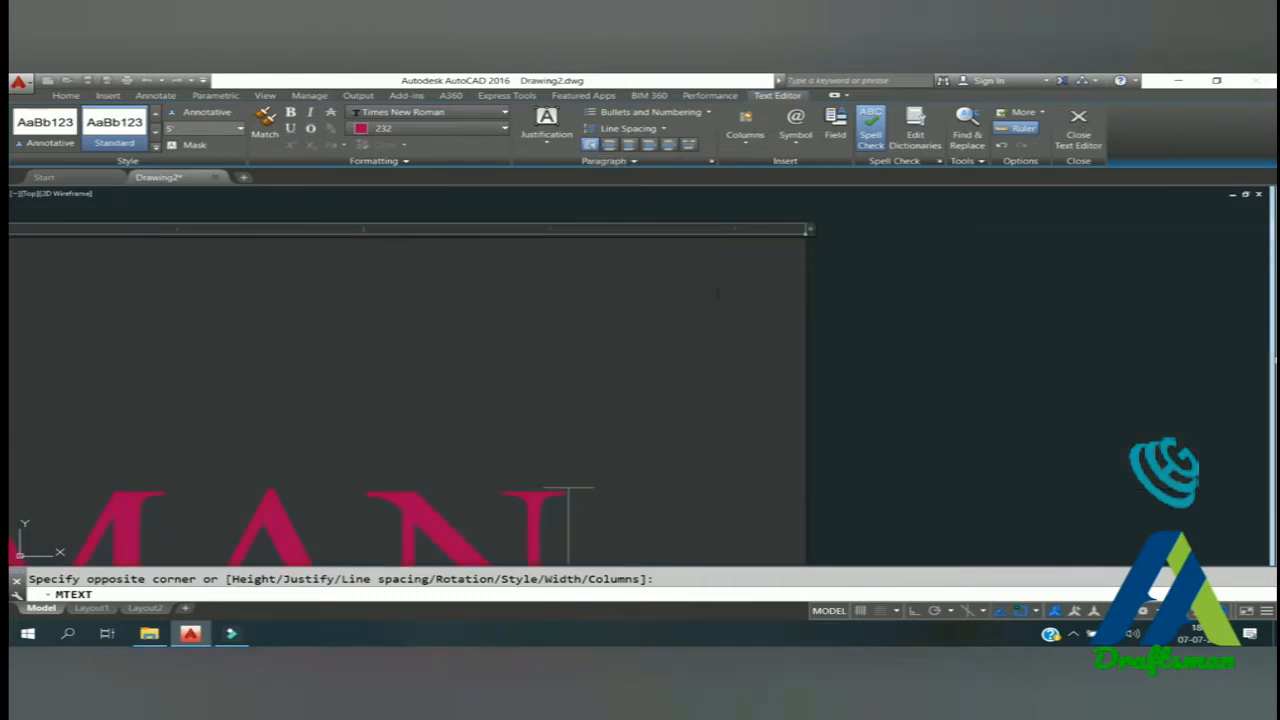
{"action": "left_click_drag", "start_coordinate": [651, 466], "coordinate": [24, 521]}
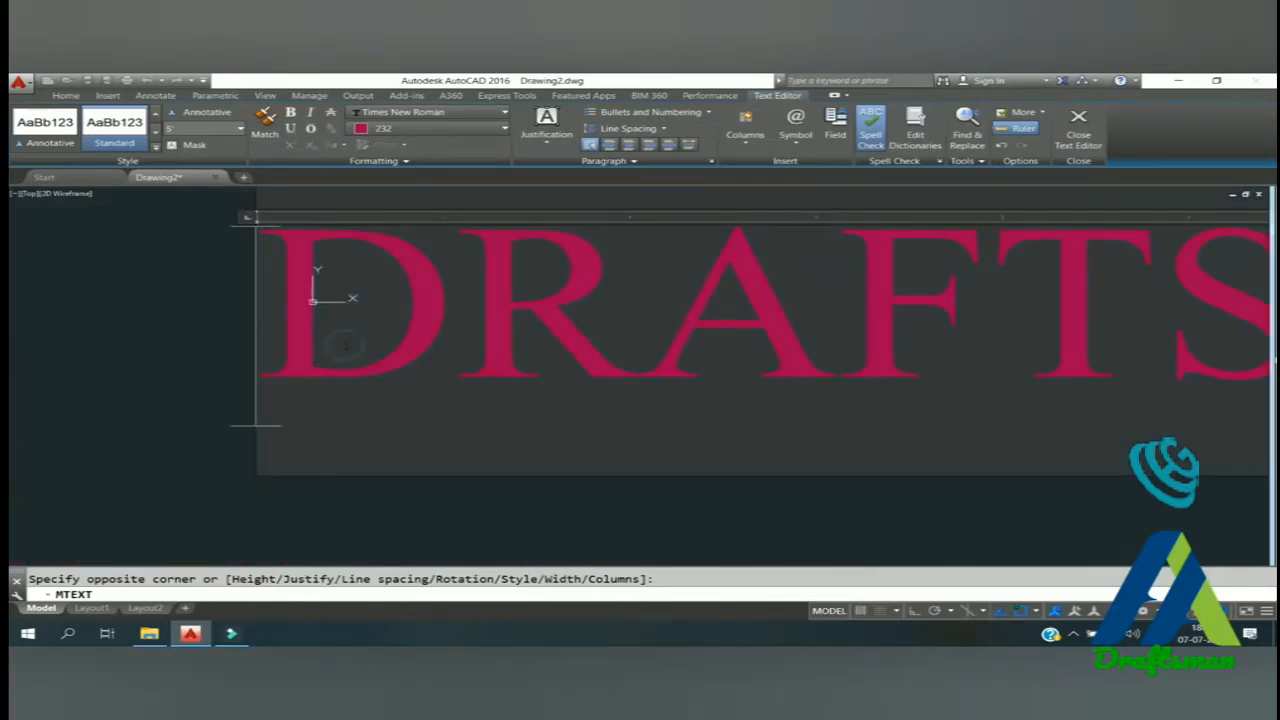
{"action": "key", "text": "ctrl+a"}
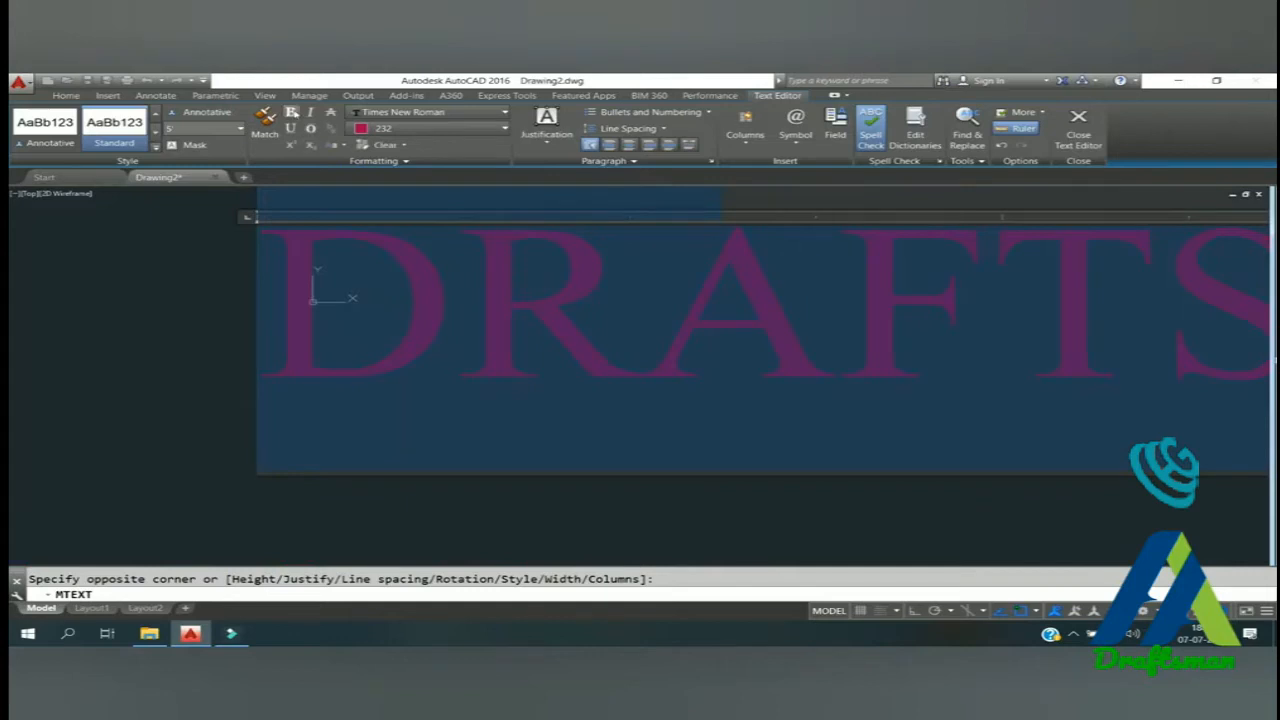
{"action": "left_click", "coordinate": [290, 112]}
{"action": "left_click", "coordinate": [309, 112]}
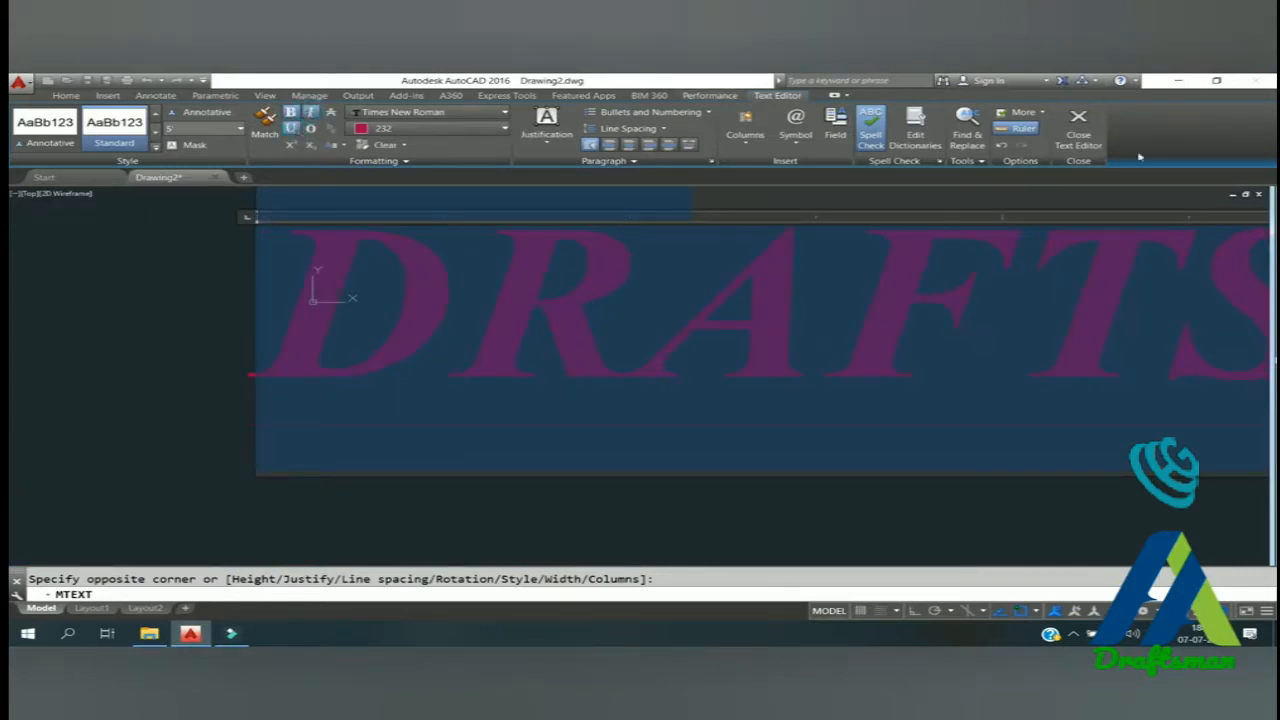
{"action": "left_click", "coordinate": [1078, 128]}
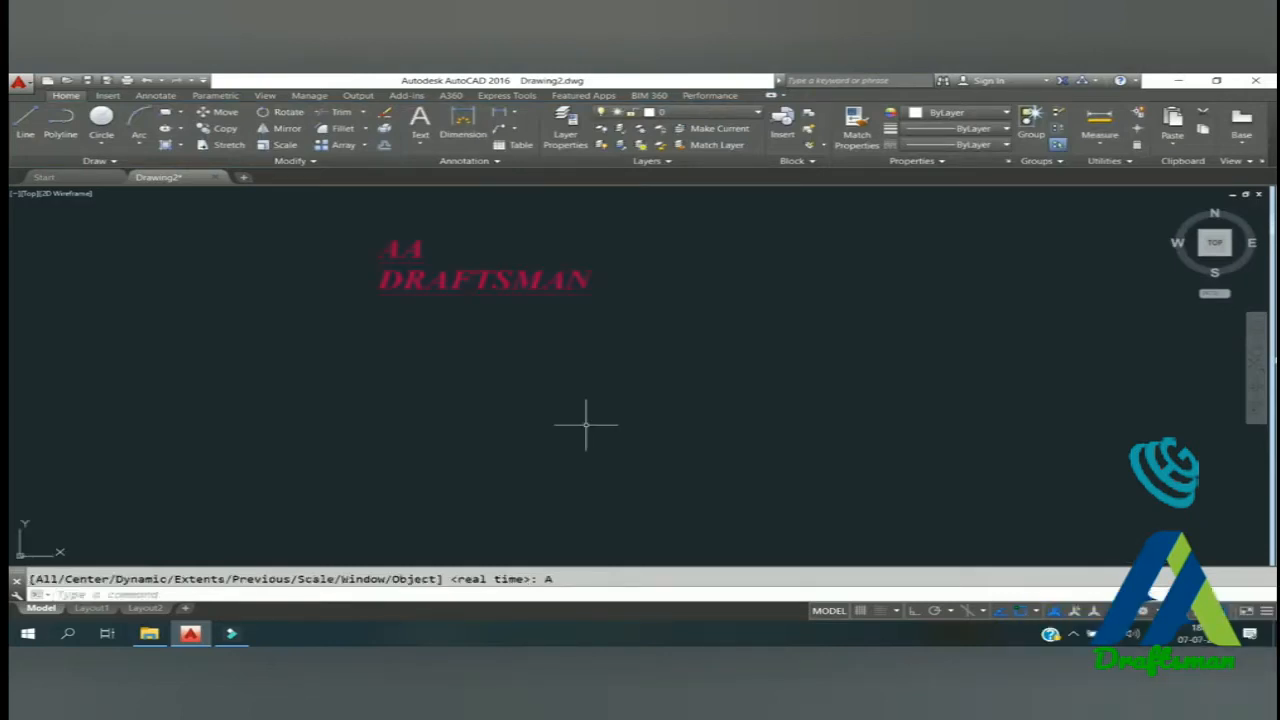
- Widen the frame of the AA DRAFTSMAN multiline text so both words fit on one line
{"action": "left_click", "coordinate": [531, 290]}
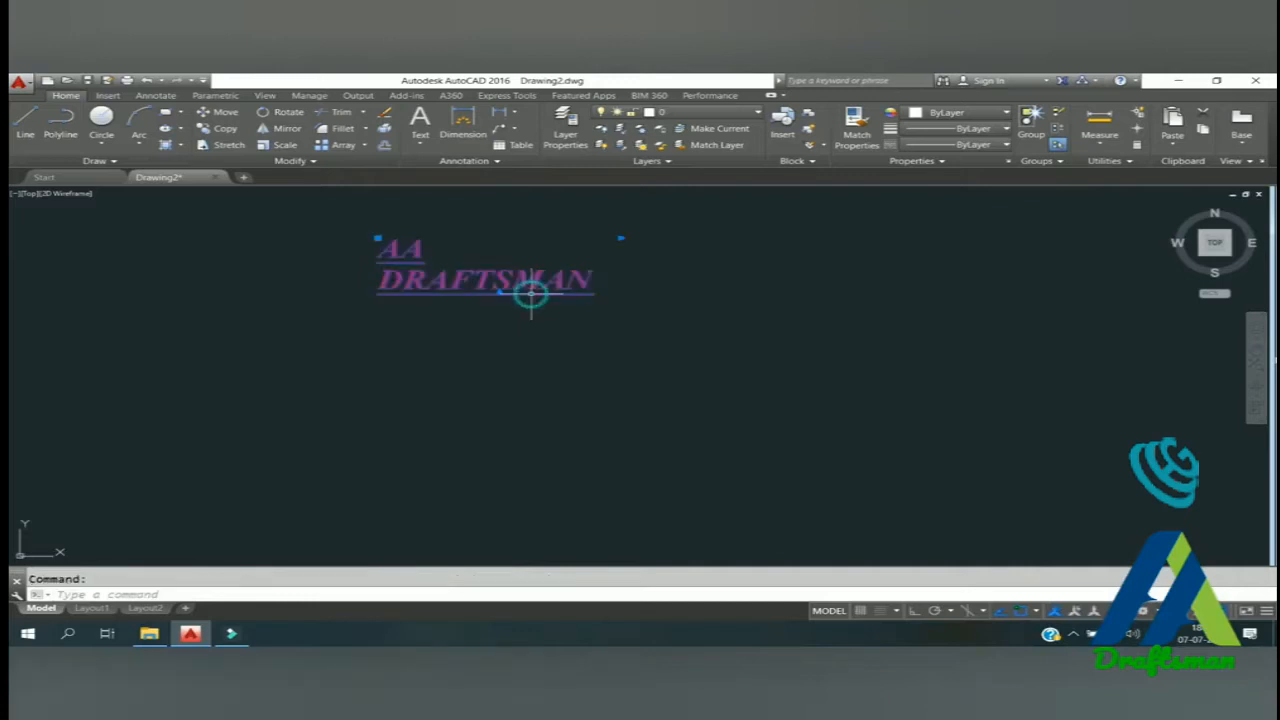
{"action": "left_click", "coordinate": [621, 240]}
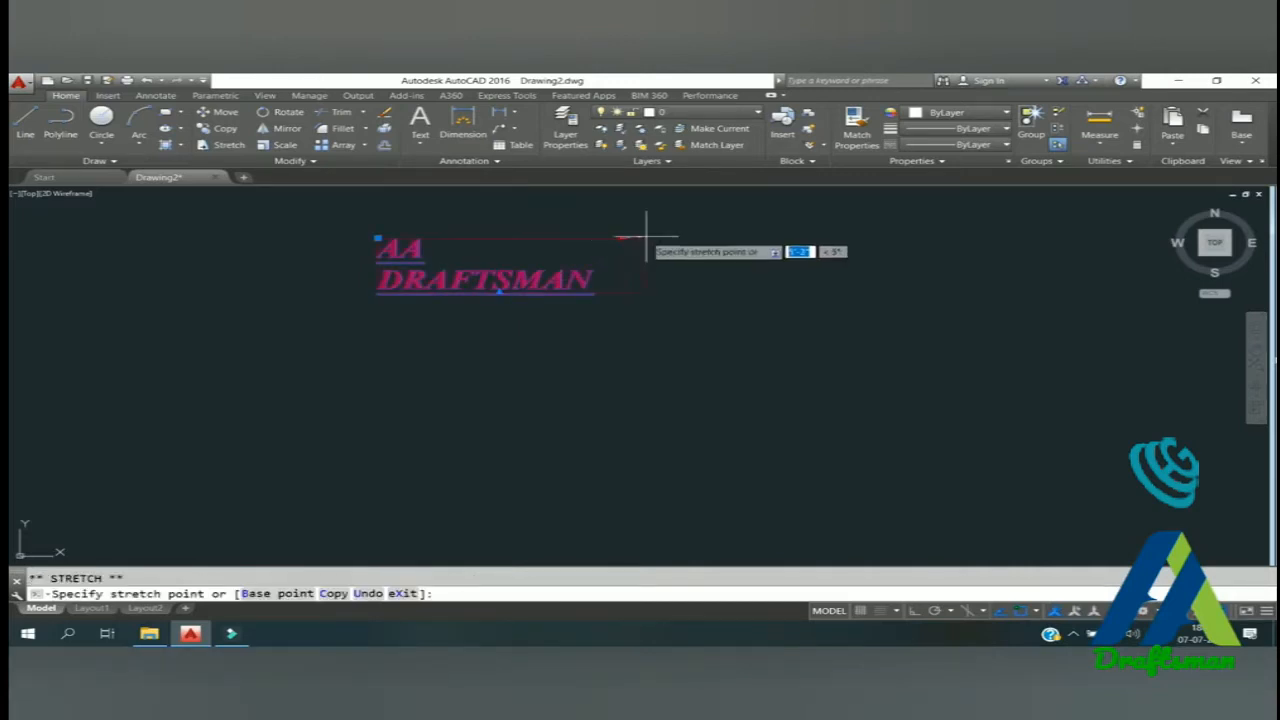
{"action": "left_click", "coordinate": [712, 231]}
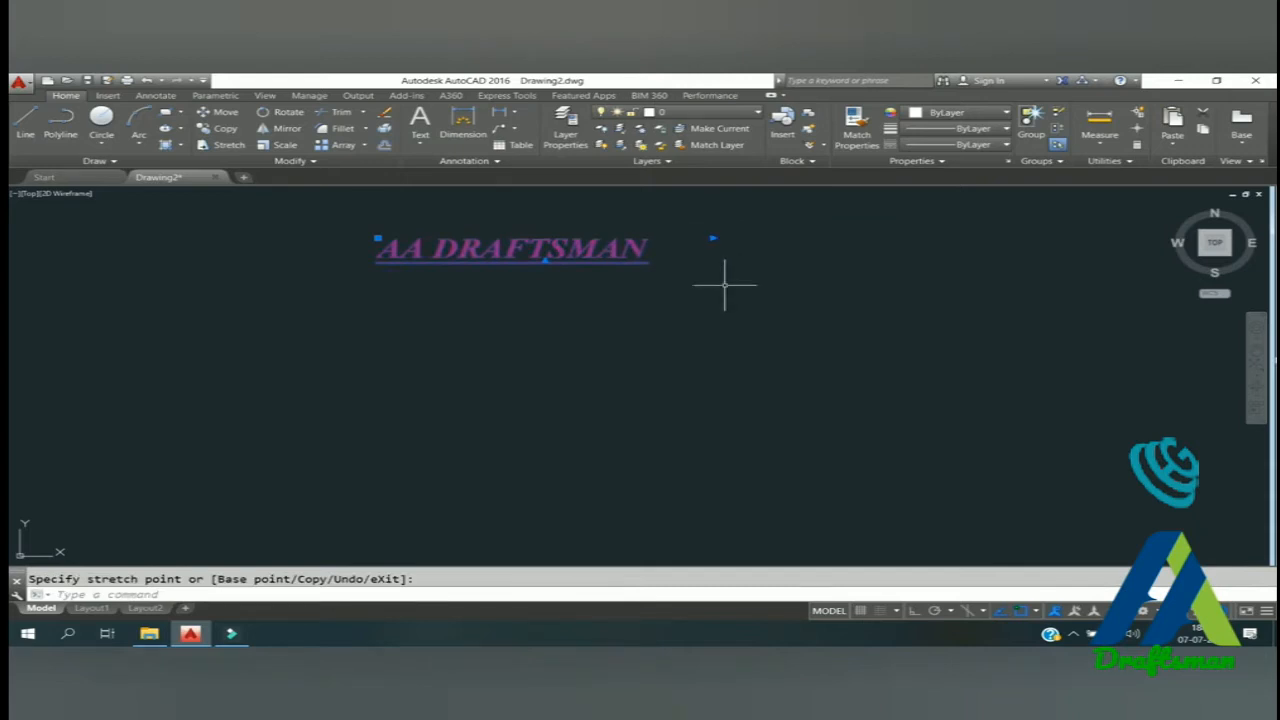
{"action": "key", "text": "Escape"}
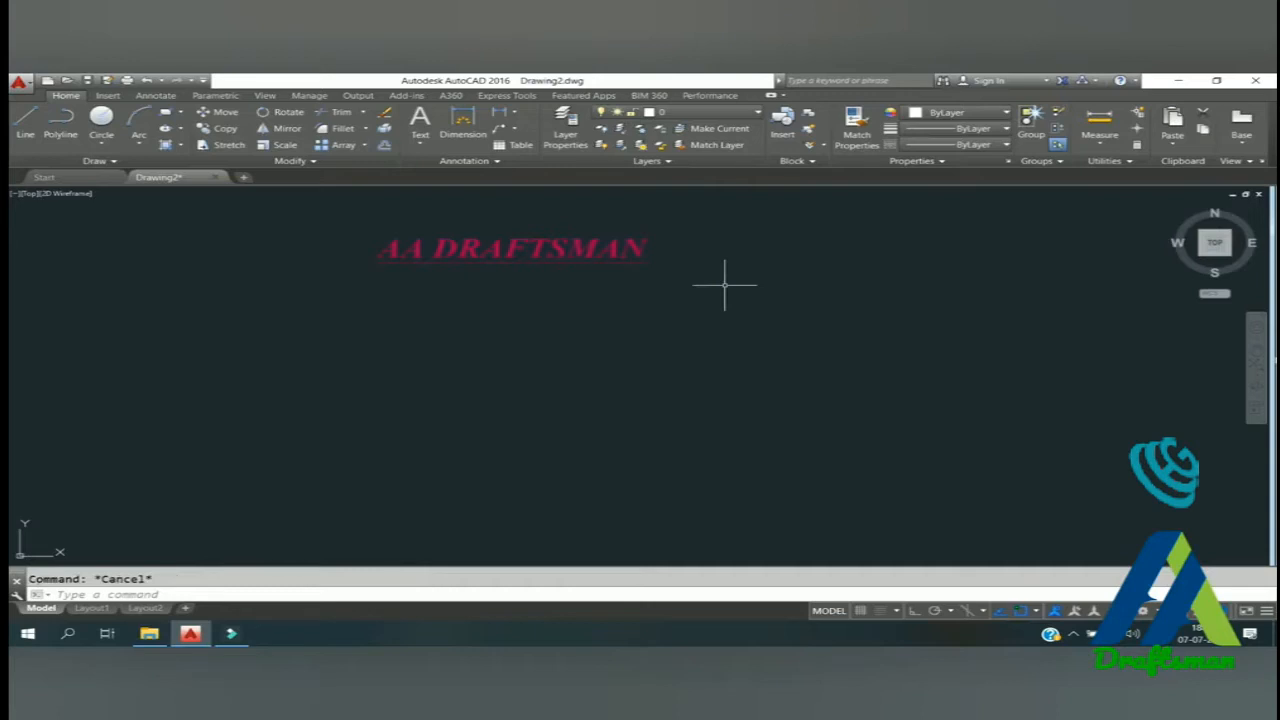
- Open the red AA DRAFTSMAN multiline text for editing and close the editor without changes
{"action": "left_click", "coordinate": [607, 248]}
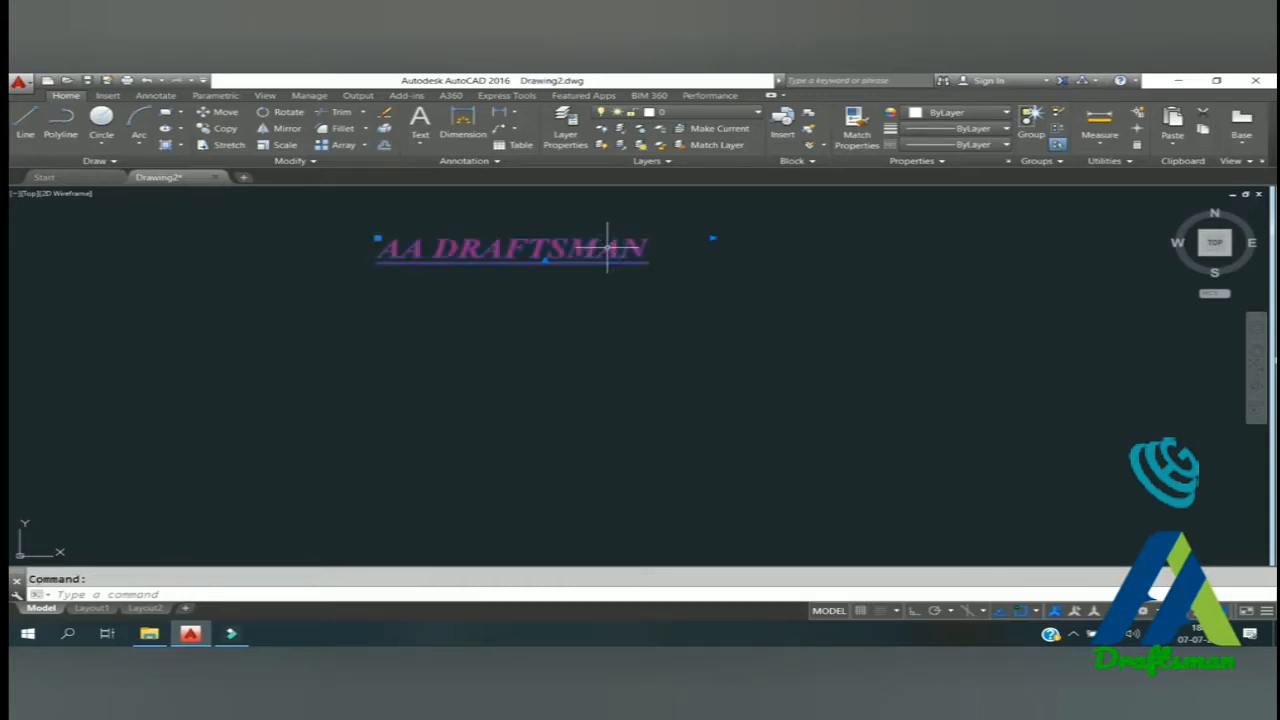
{"action": "double_click", "coordinate": [607, 248]}
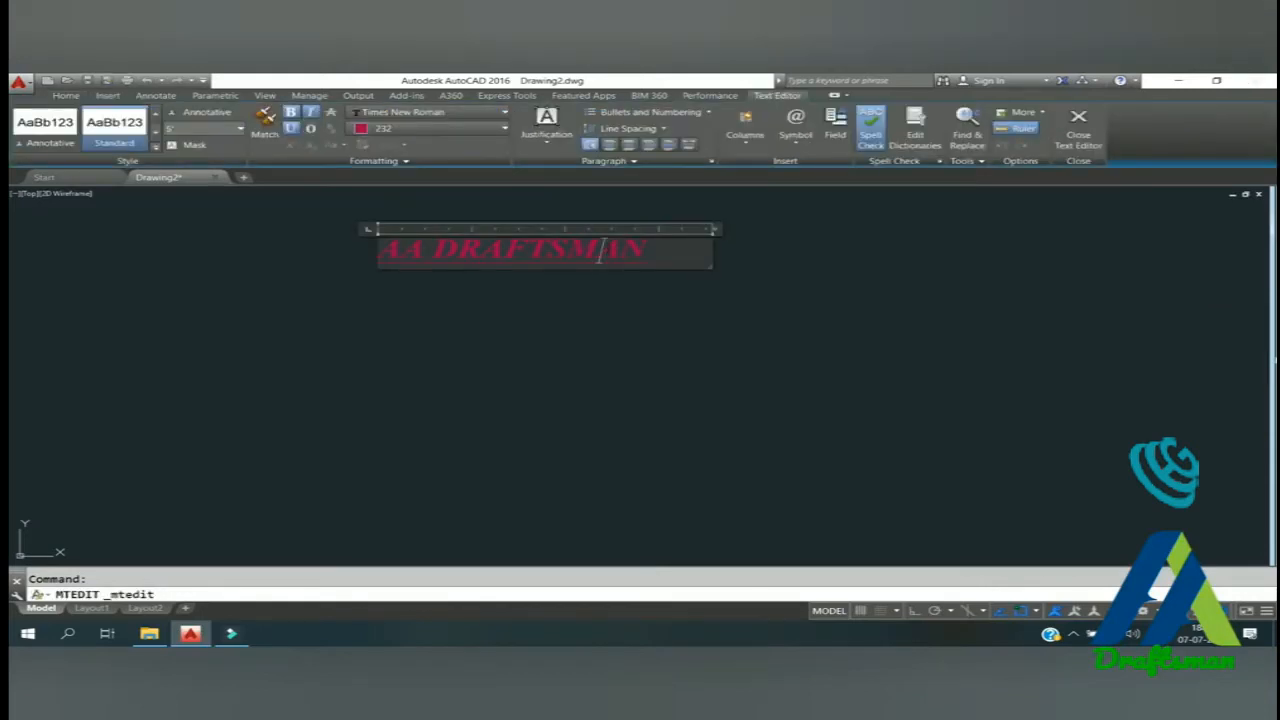
{"action": "left_click", "coordinate": [1072, 135]}
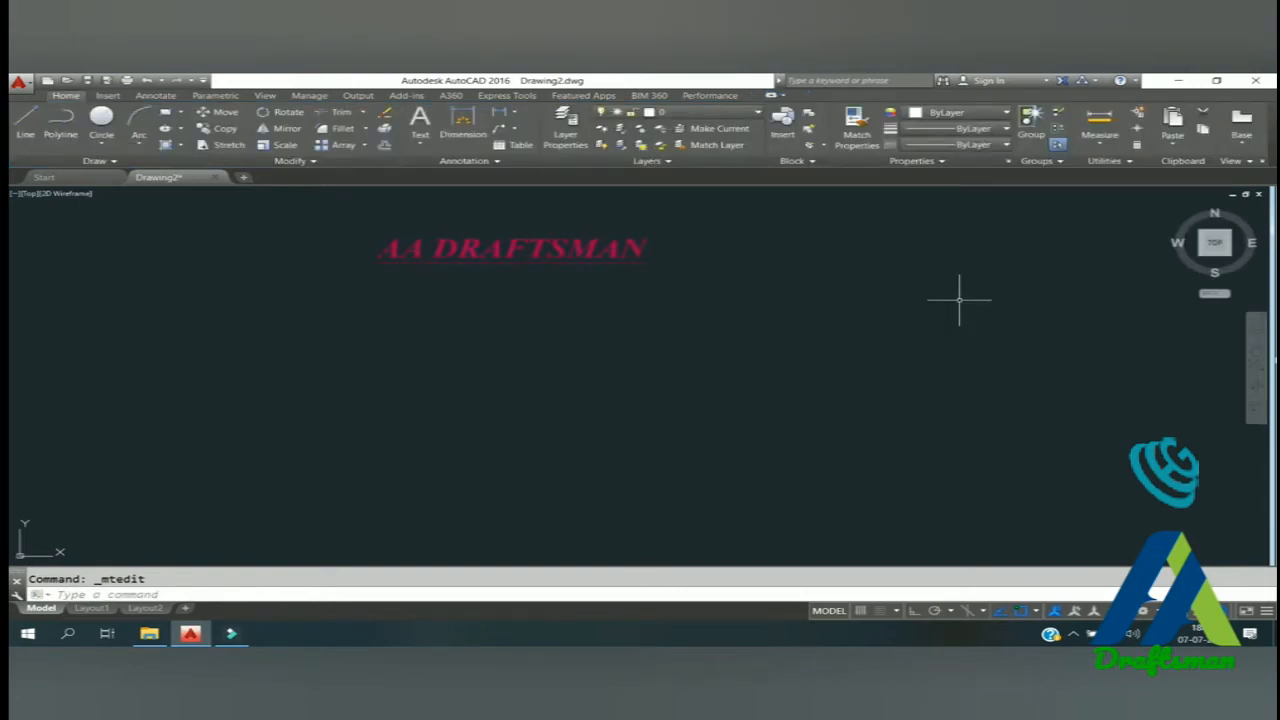
- Start a single-line text below the red heading with a height of 5' and a rotation angle of 0
{"action": "type", "text": "TEXT"}
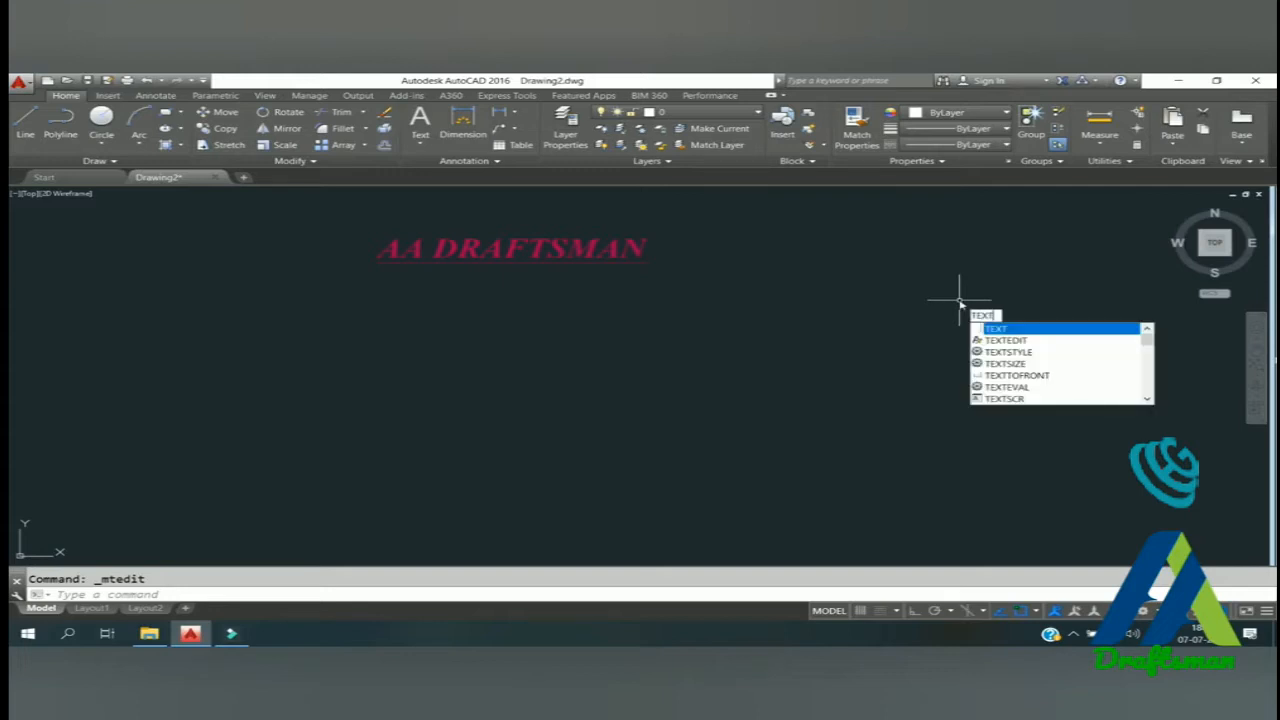
{"action": "key", "text": "Return"}
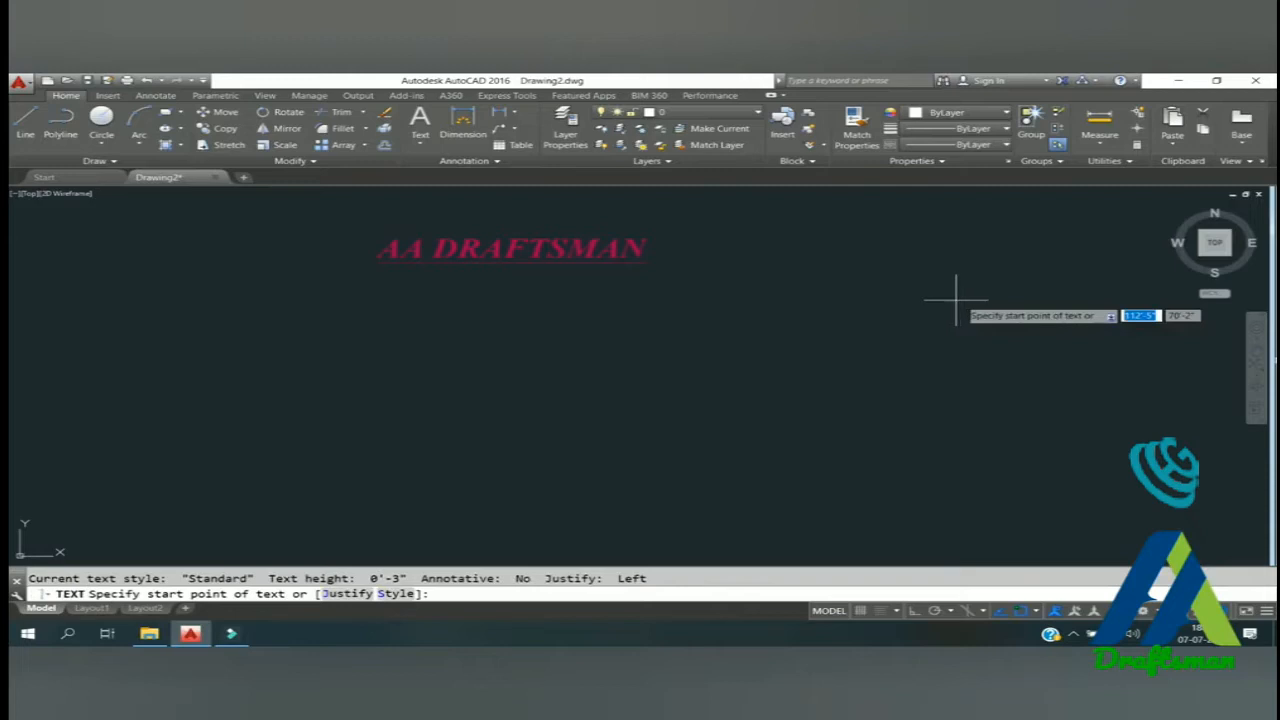
{"action": "left_click", "coordinate": [458, 323]}
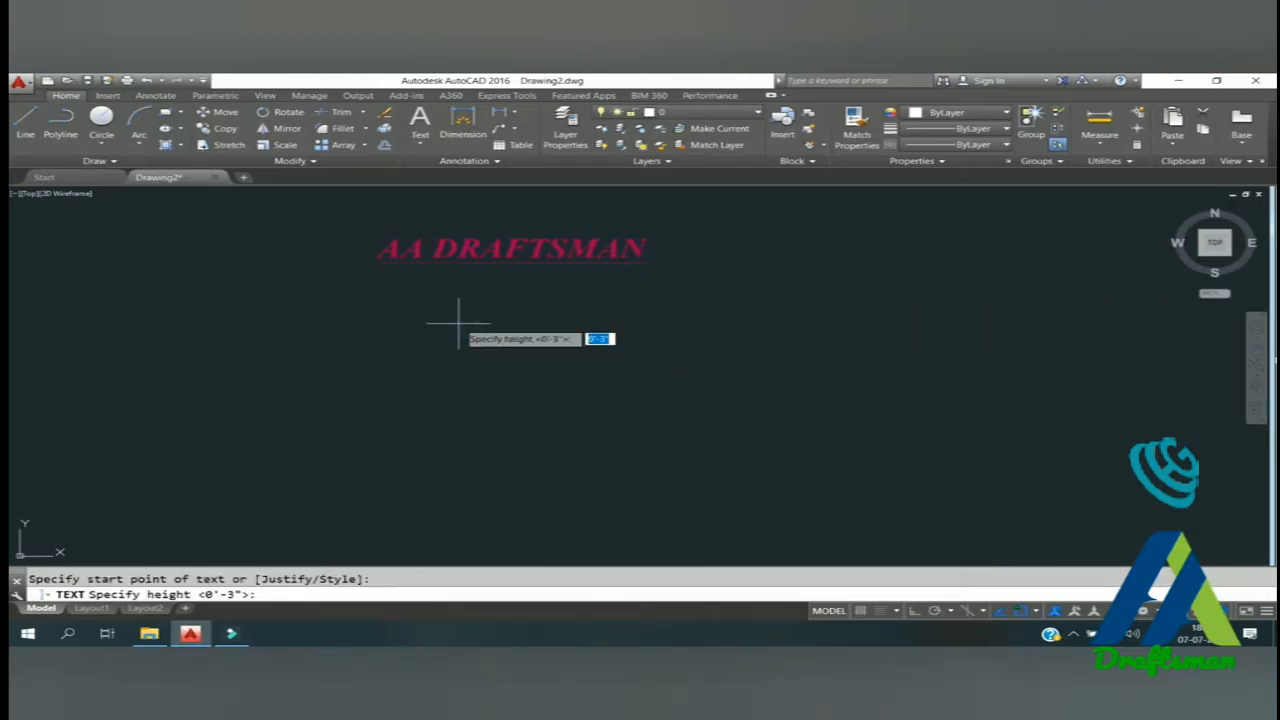
{"action": "type", "text": "5"}
{"action": "key", "text": "Return"}
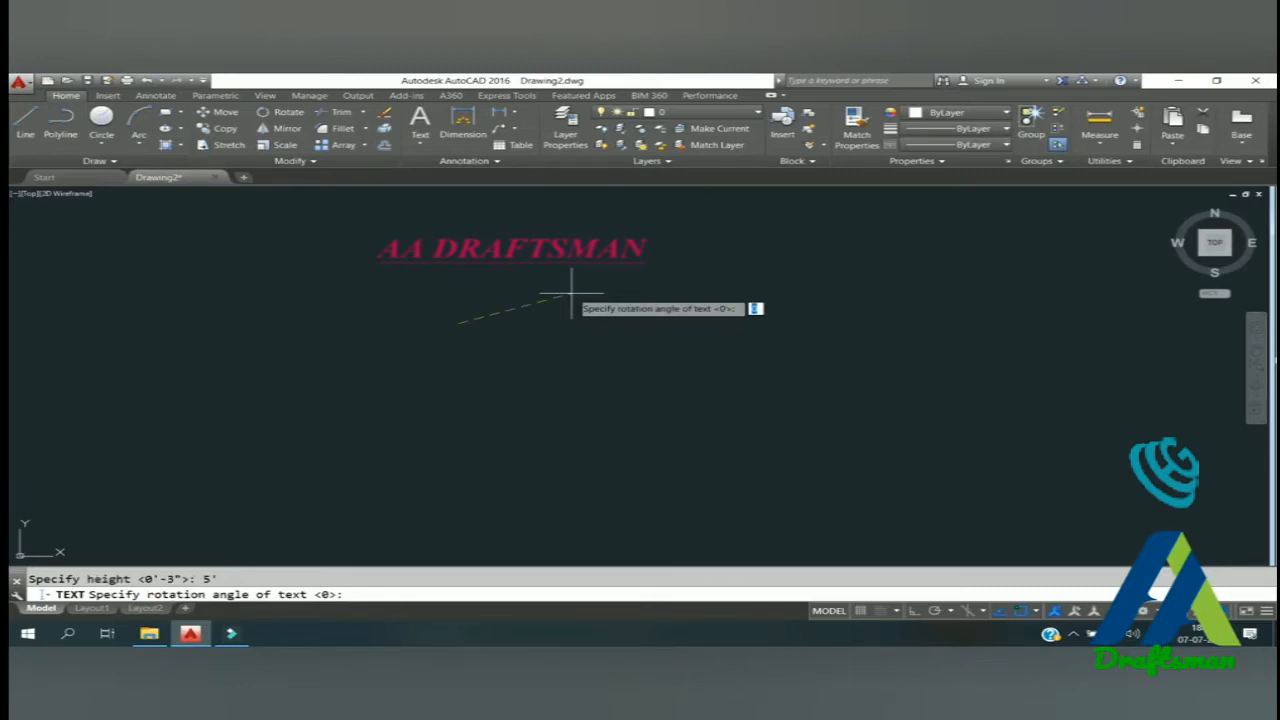
{"action": "key", "text": "Return"}
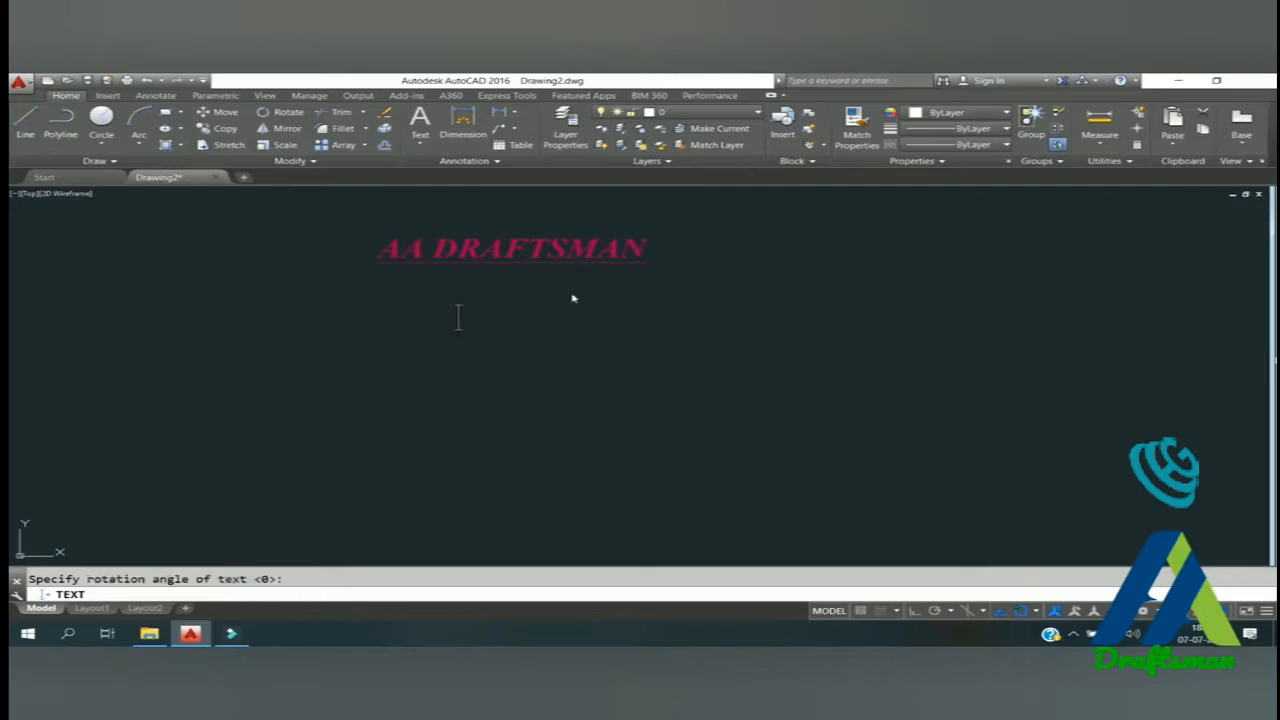
- Enter "AA DRAFTSMAN" on three consecutive lines of the single-line text
{"action": "type", "text": "AA DRA"}
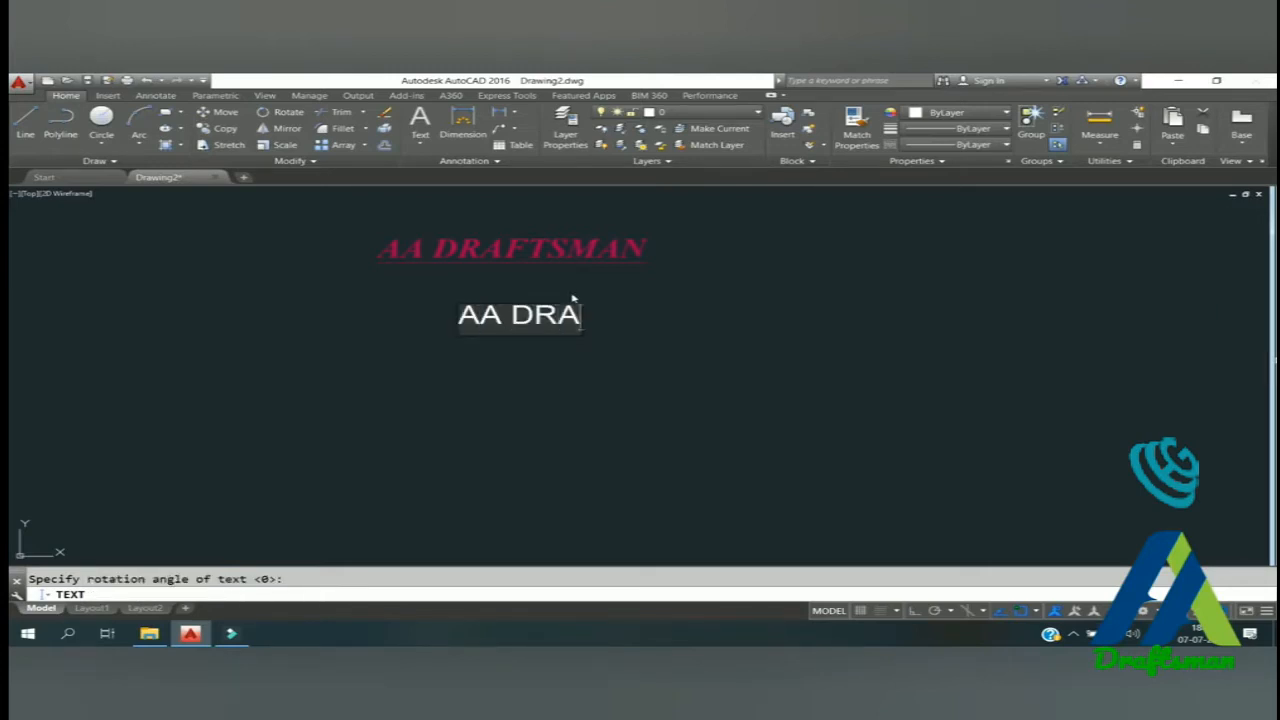
{"action": "type", "text": "FTSMAN"}
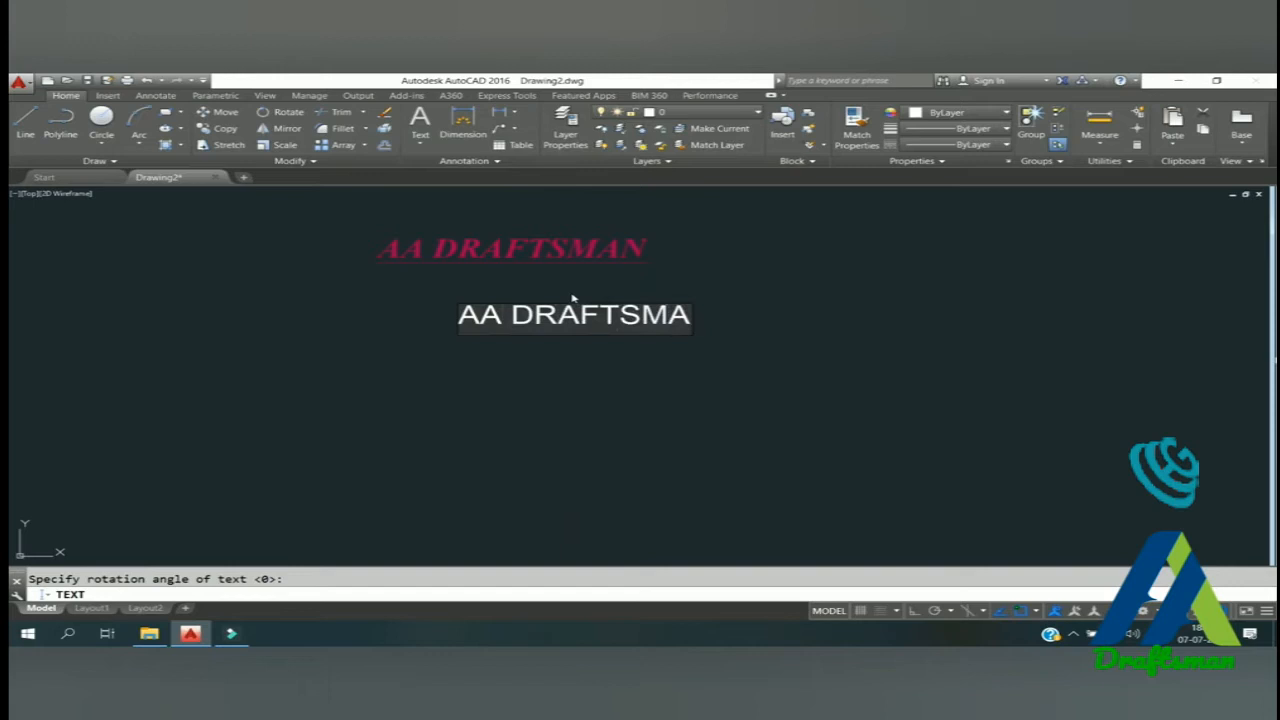
{"action": "key", "text": "Return"}
{"action": "type", "text": "AA DRA"}
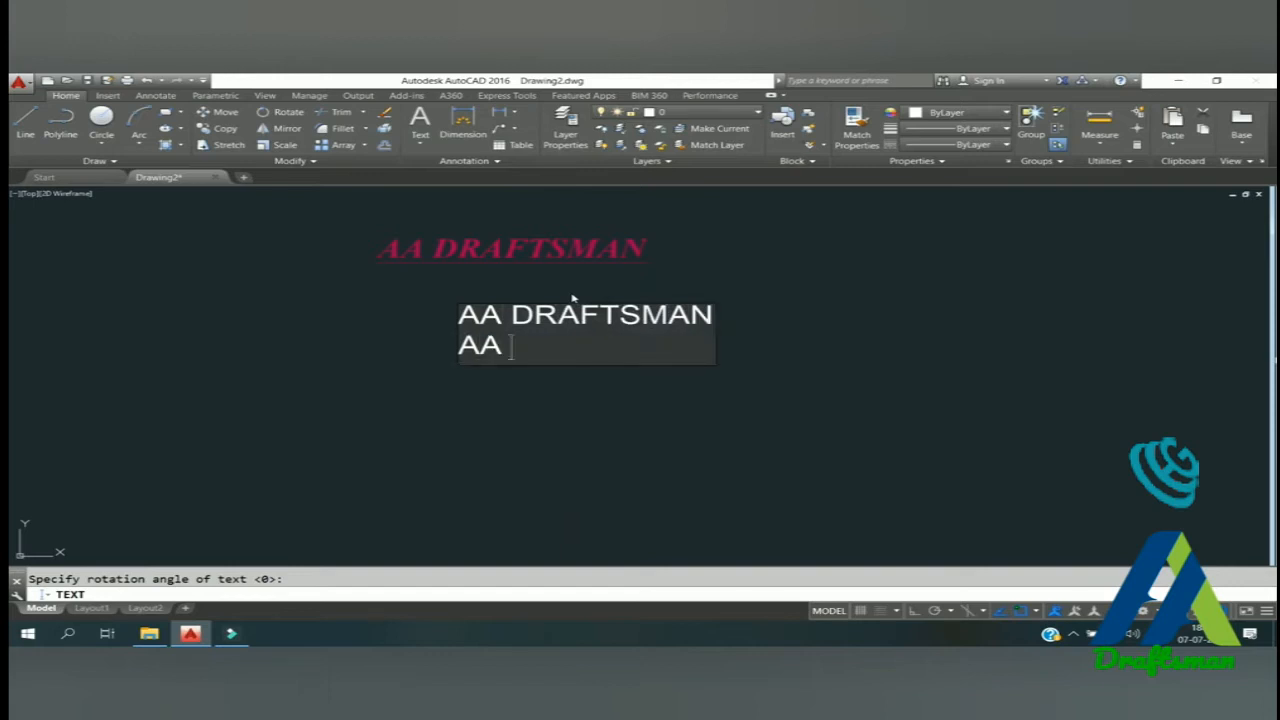
{"action": "type", "text": "FTS"}
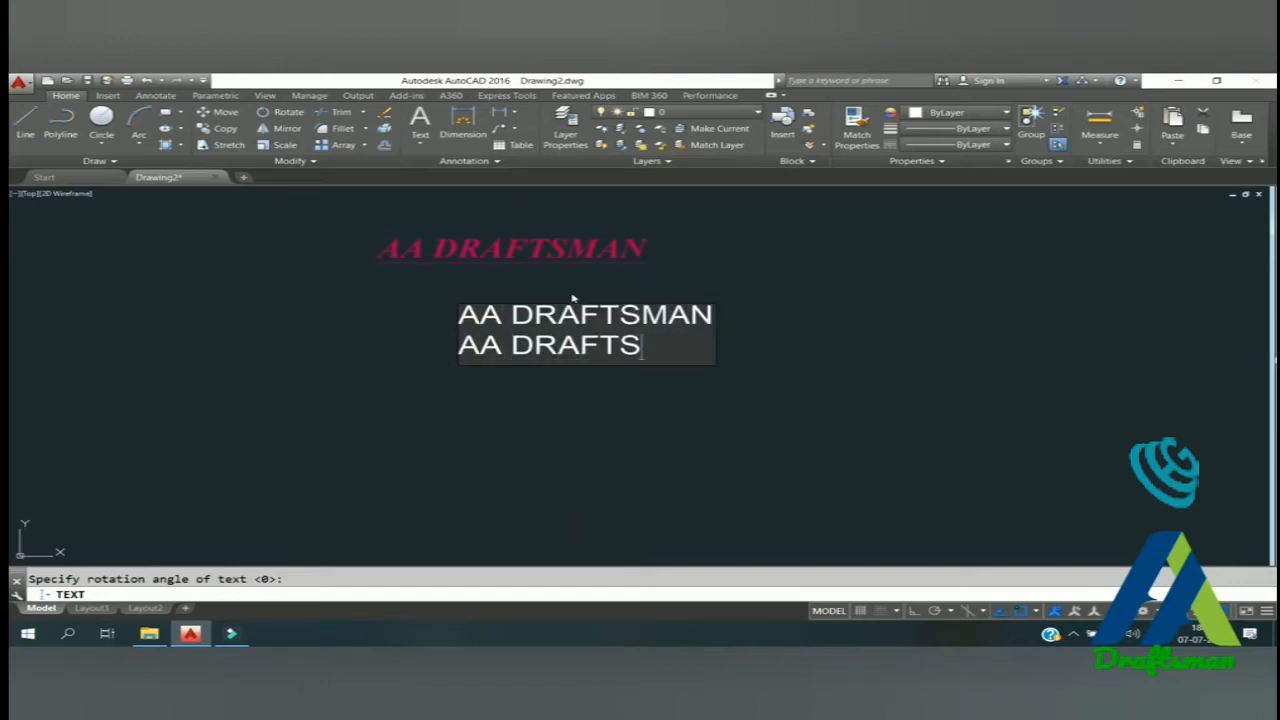
{"action": "type", "text": "MAN"}
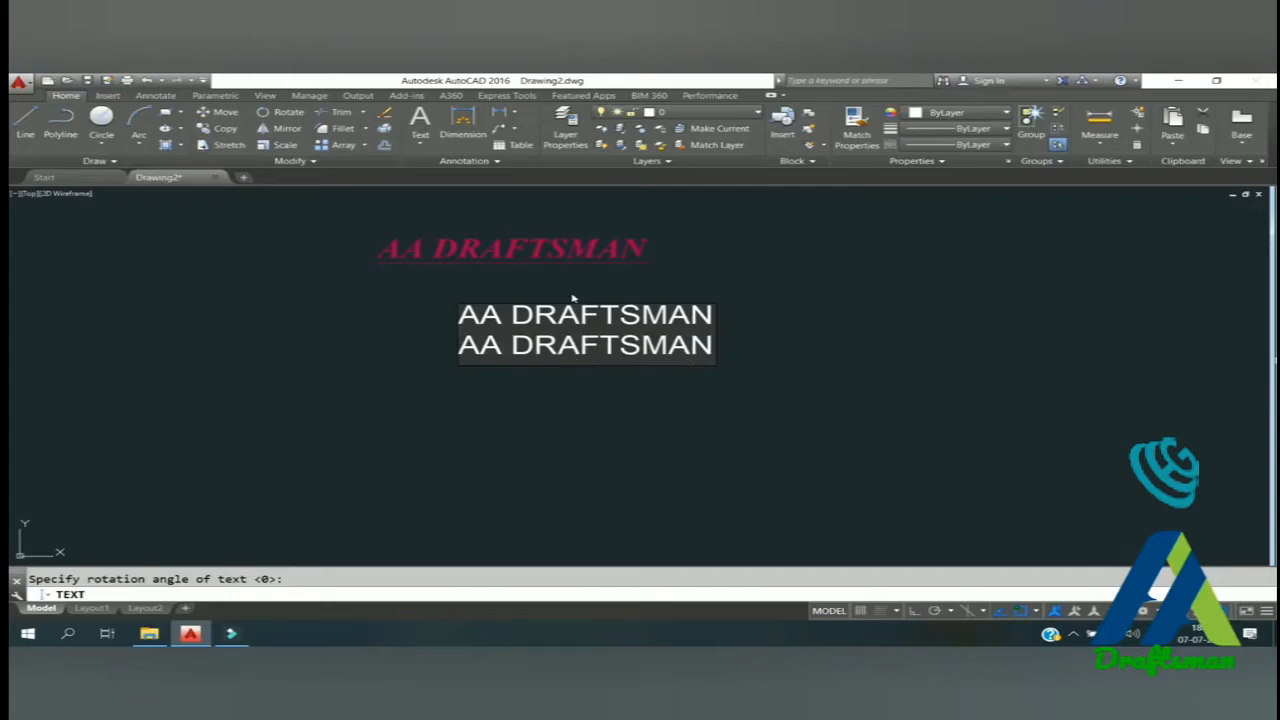
{"action": "key", "text": "Return"}
{"action": "type", "text": "AA D"}
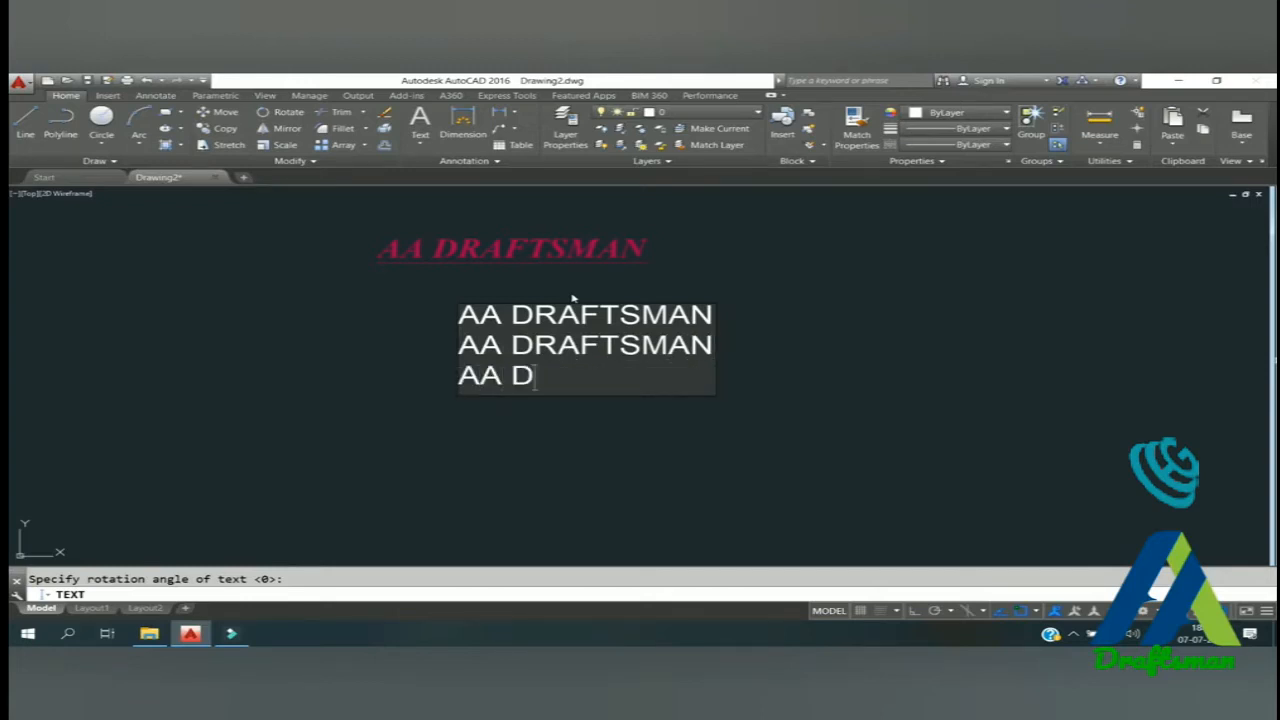
{"action": "type", "text": "RAFTSMAN"}
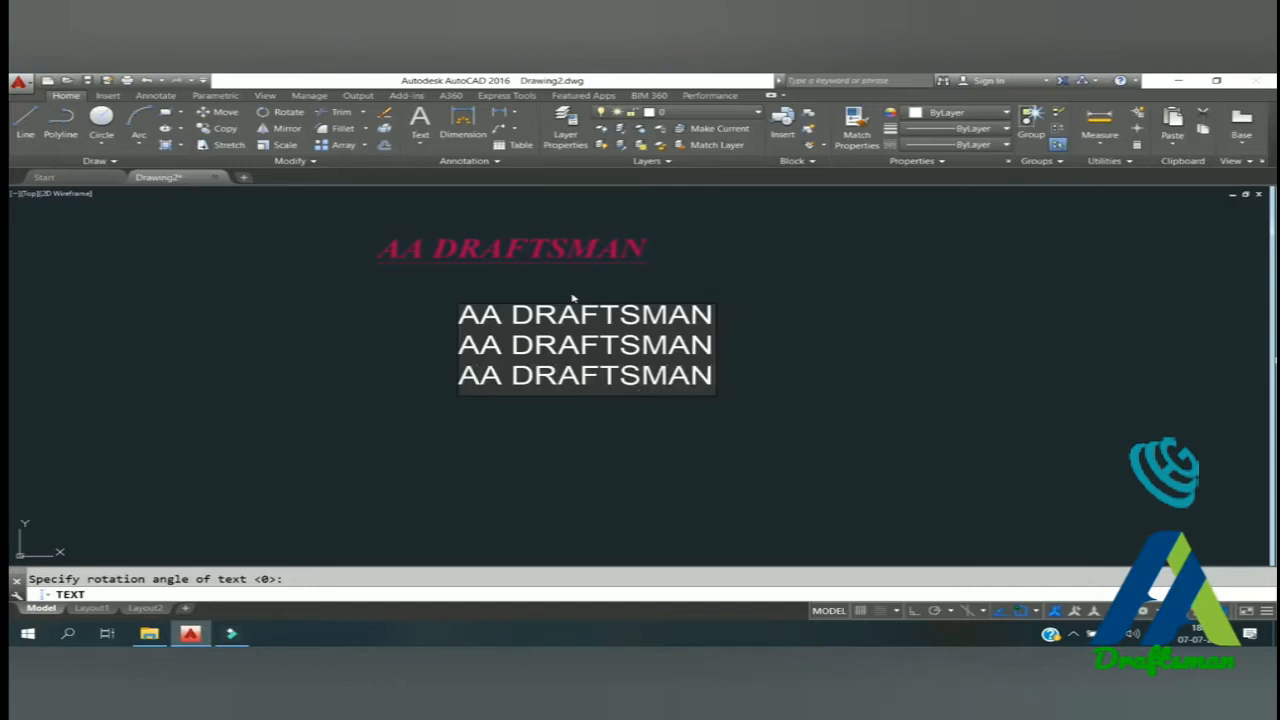
{"action": "key", "text": "Return"}
{"action": "type", "text": "AA D"}
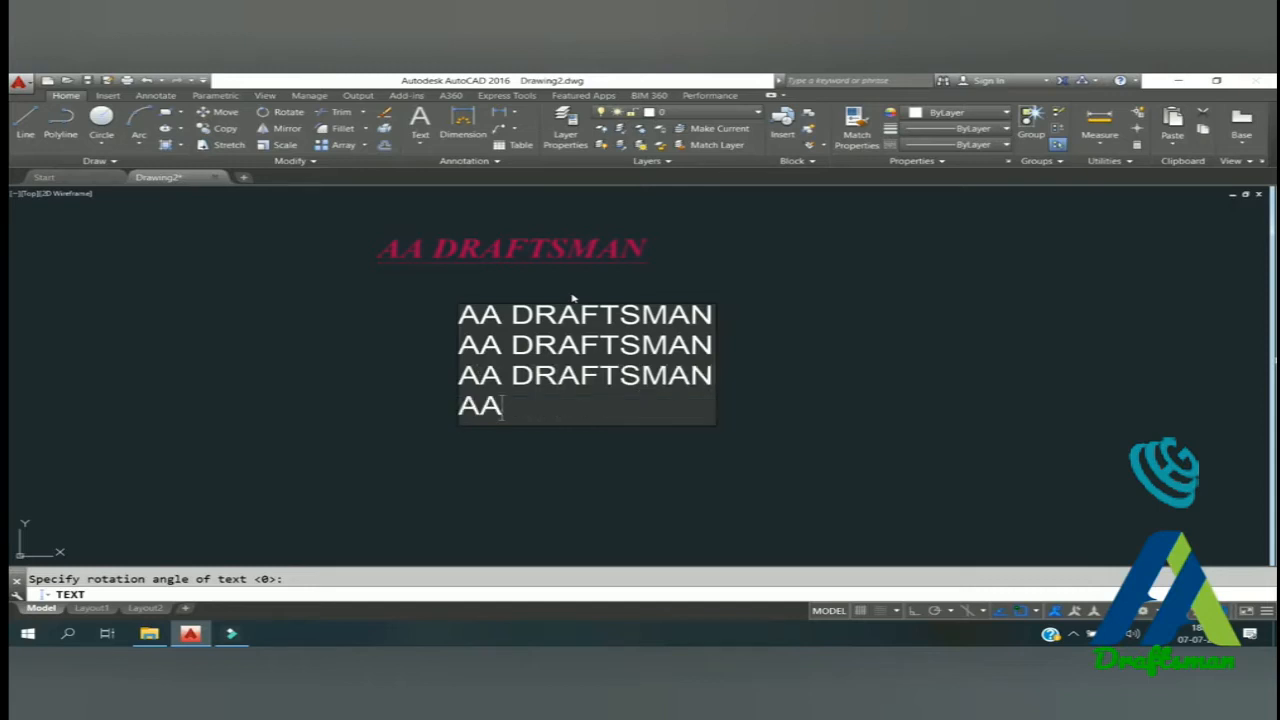
{"action": "key", "text": "BackSpace"}
{"action": "key", "text": "BackSpace"}
{"action": "key", "text": "BackSpace"}
{"action": "key", "text": "BackSpace"}
- End the single-line text command after the three lines and select only the first white line
{"action": "key", "text": "Return"}
{"action": "key", "text": "Return"}
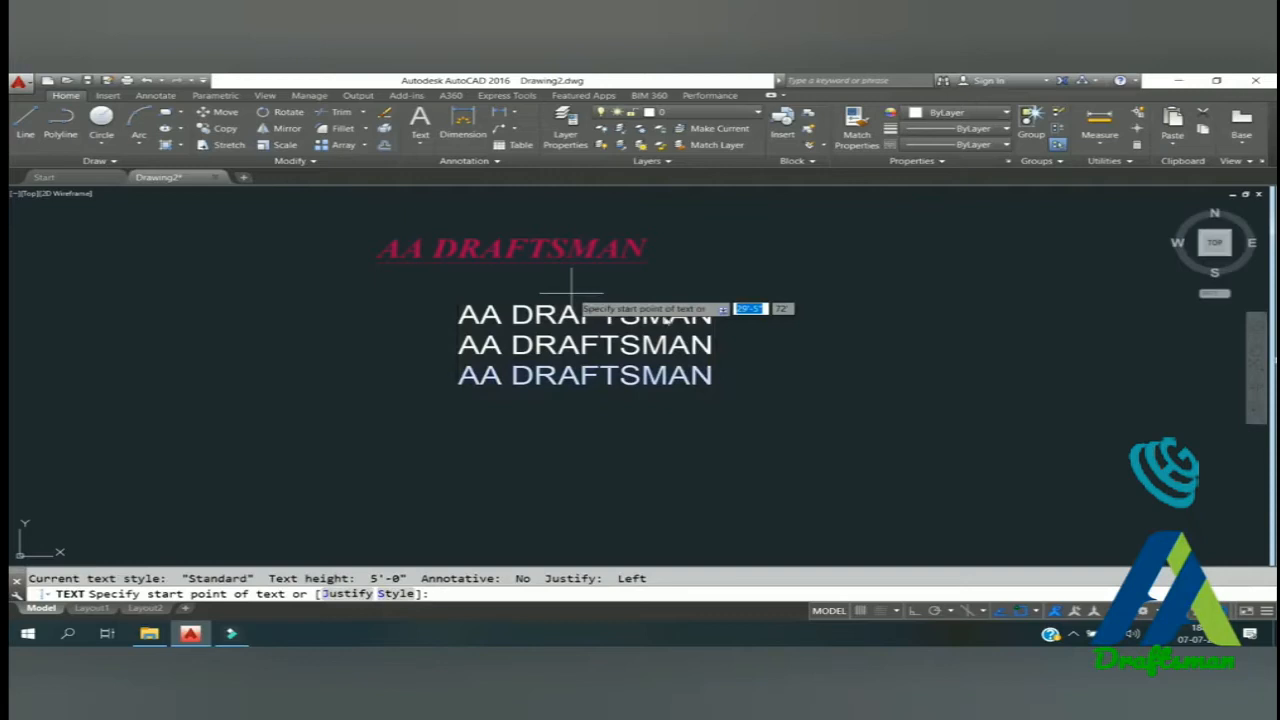
{"action": "key", "text": "Escape"}
{"action": "left_click", "coordinate": [660, 310]}
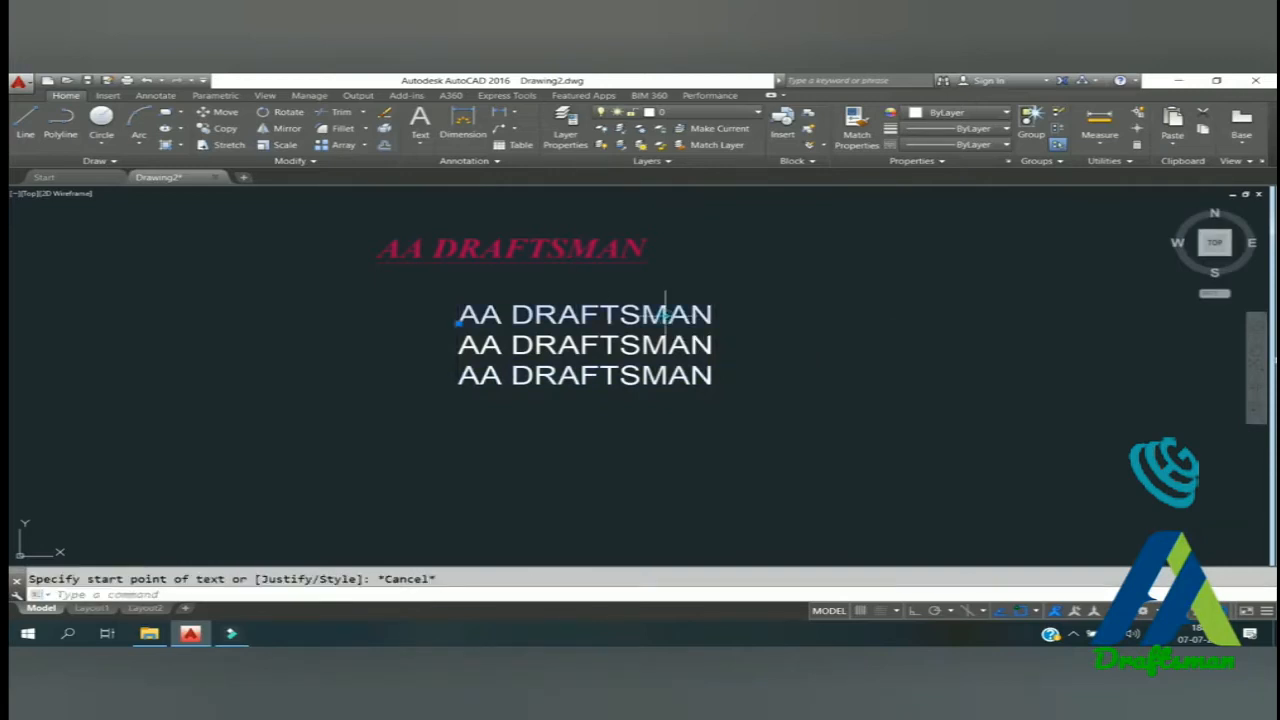
- Add the second and third white lines to the selection and move the first line up and left by its grip, just beneath the red heading
{"action": "left_click", "coordinate": [662, 348]}
{"action": "left_click", "coordinate": [658, 375]}
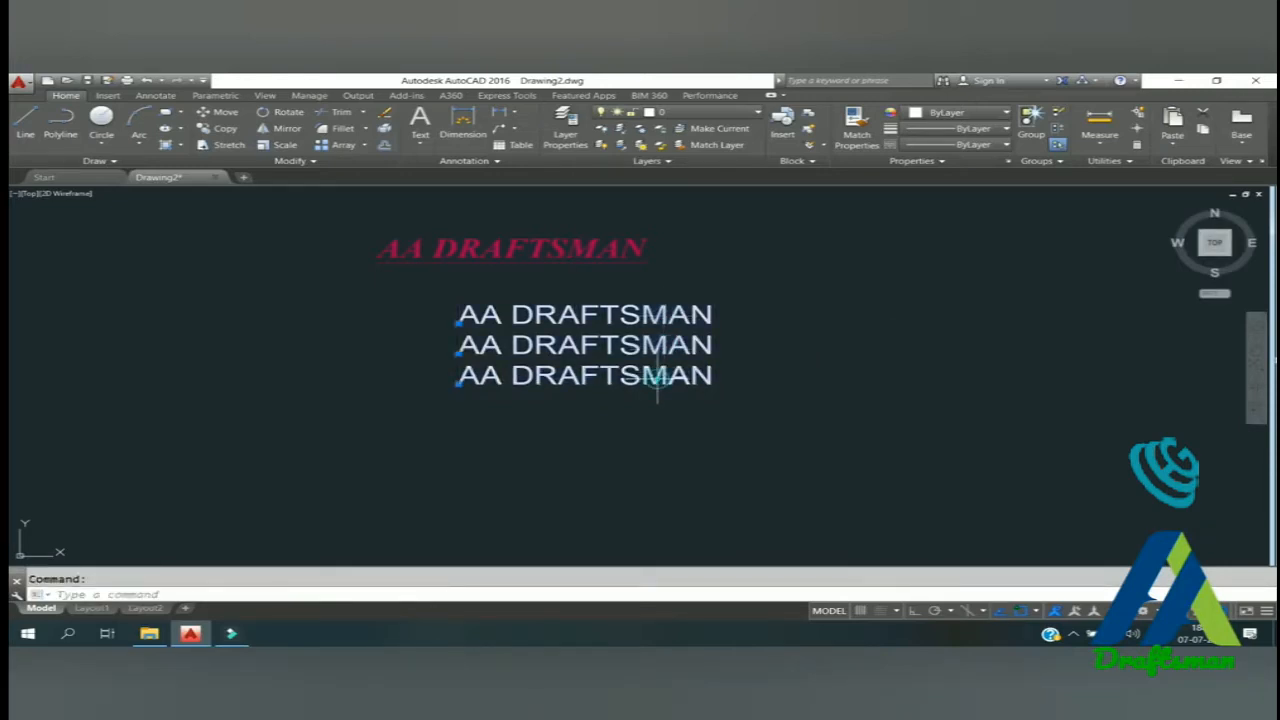
{"action": "left_click", "coordinate": [455, 322]}
{"action": "mouse_move", "coordinate": [455, 324]}
{"action": "left_mouse_down"}
{"action": "mouse_move", "coordinate": [297, 271]}
{"action": "mouse_move", "coordinate": [335, 287]}
{"action": "left_mouse_up"}
{"action": "left_click", "coordinate": [368, 314]}
{"action": "left_click_drag", "start_coordinate": [455, 343], "coordinate": [437, 343]}
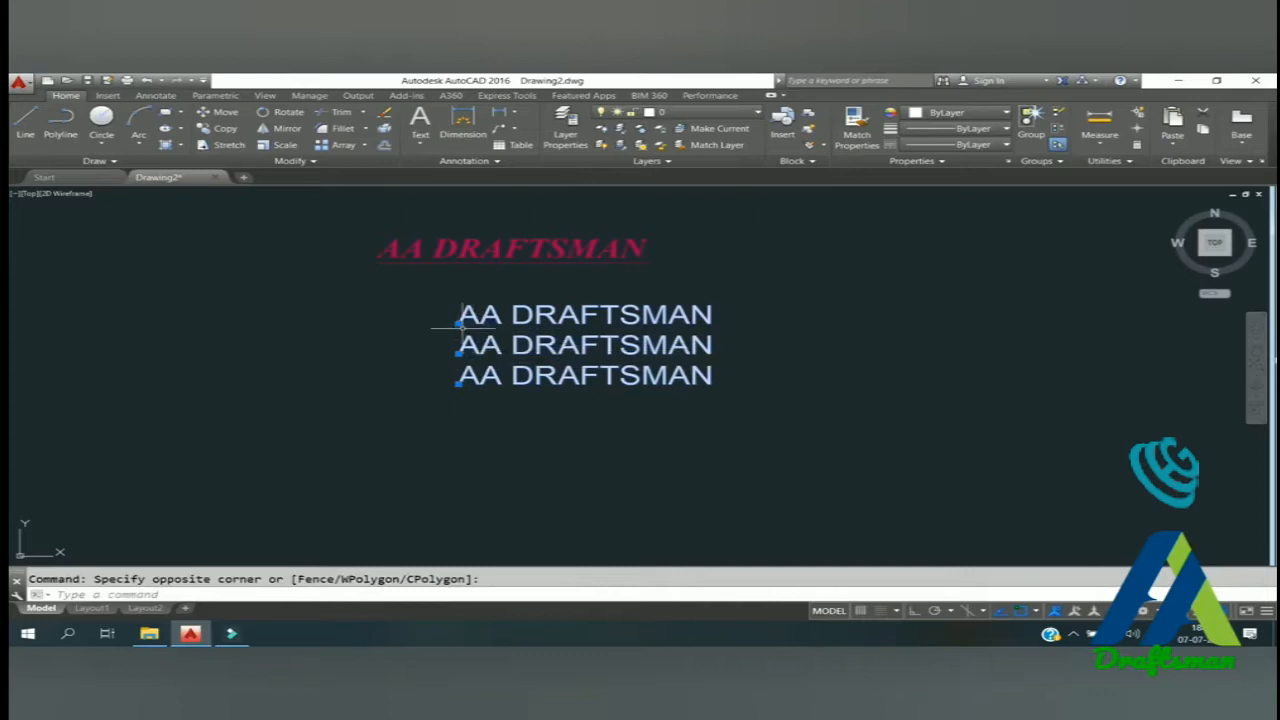
{"action": "left_click", "coordinate": [457, 322]}
{"action": "left_click", "coordinate": [402, 291]}
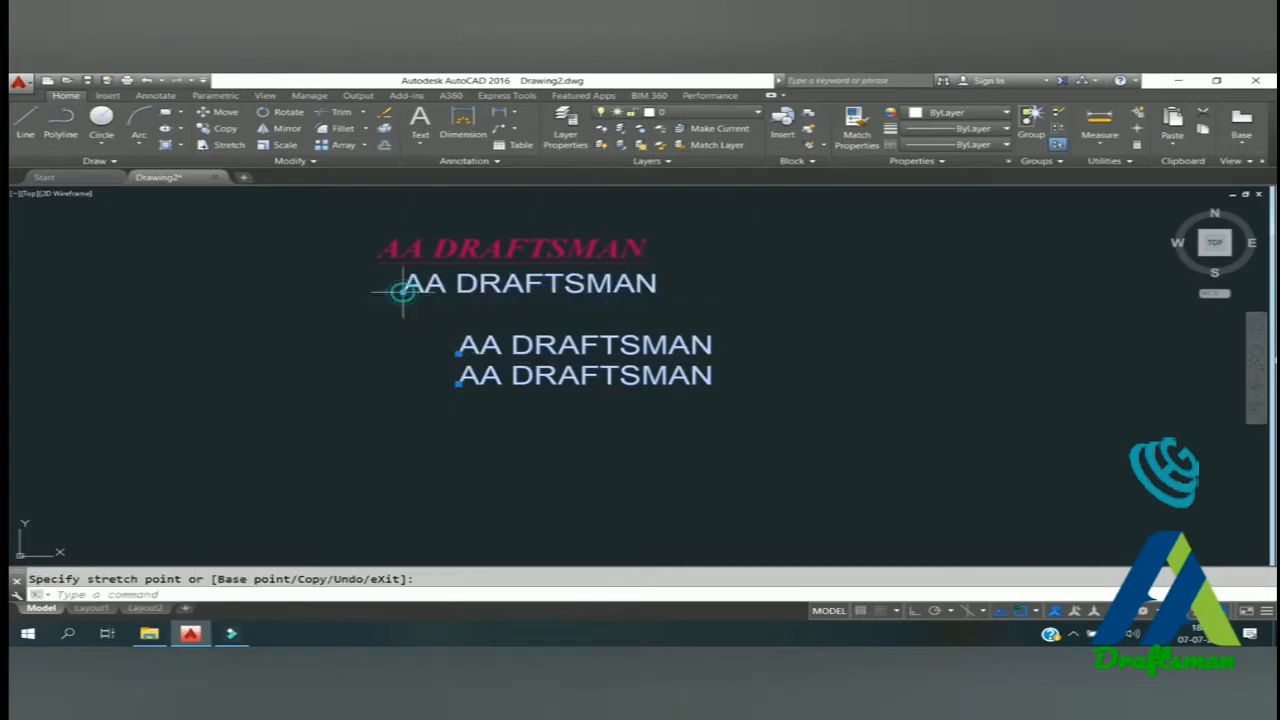
- Move the second white line by its grip up and left, just under the first line, and clear the selection
{"action": "left_click", "coordinate": [458, 353]}
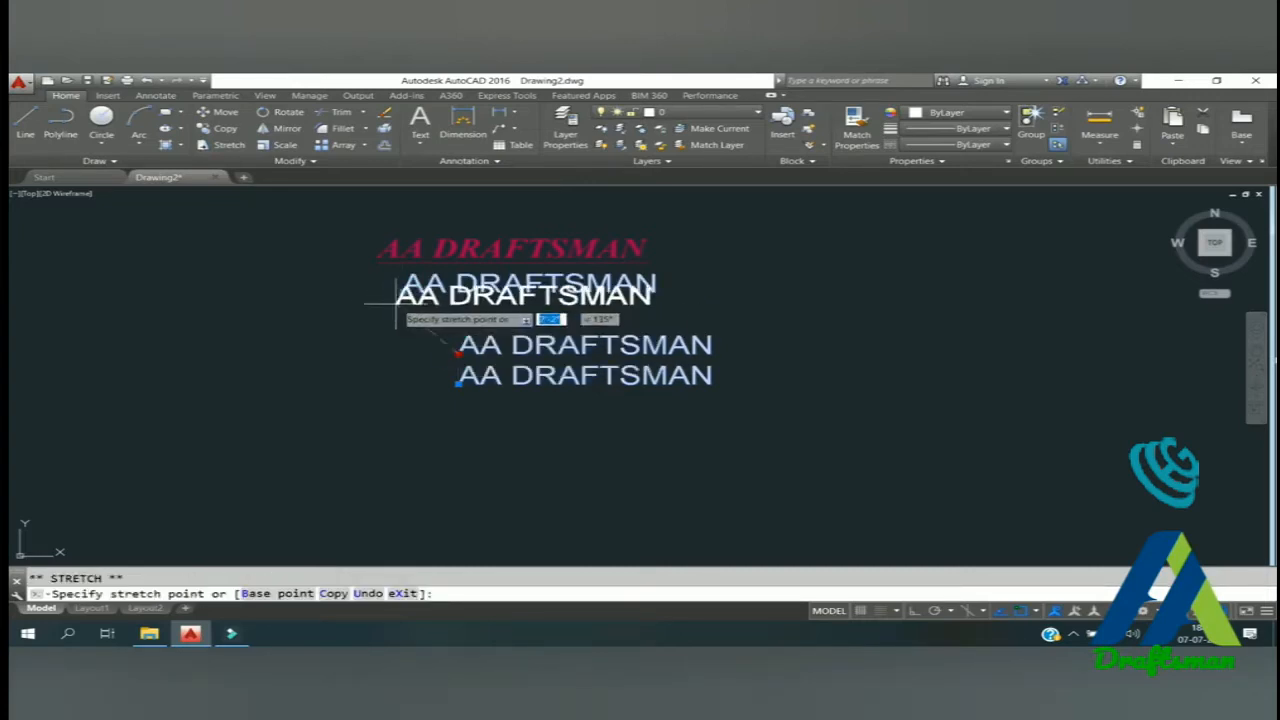
{"action": "left_click", "coordinate": [364, 325]}
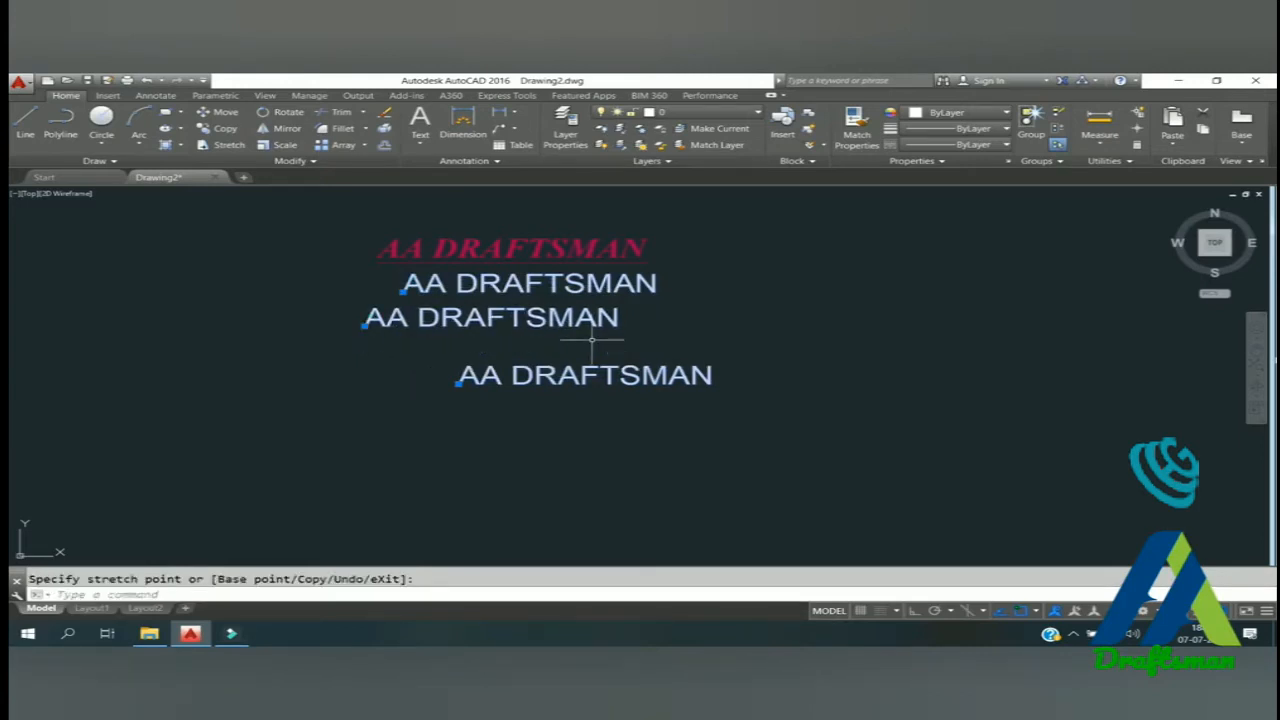
{"action": "key", "text": "Escape"}
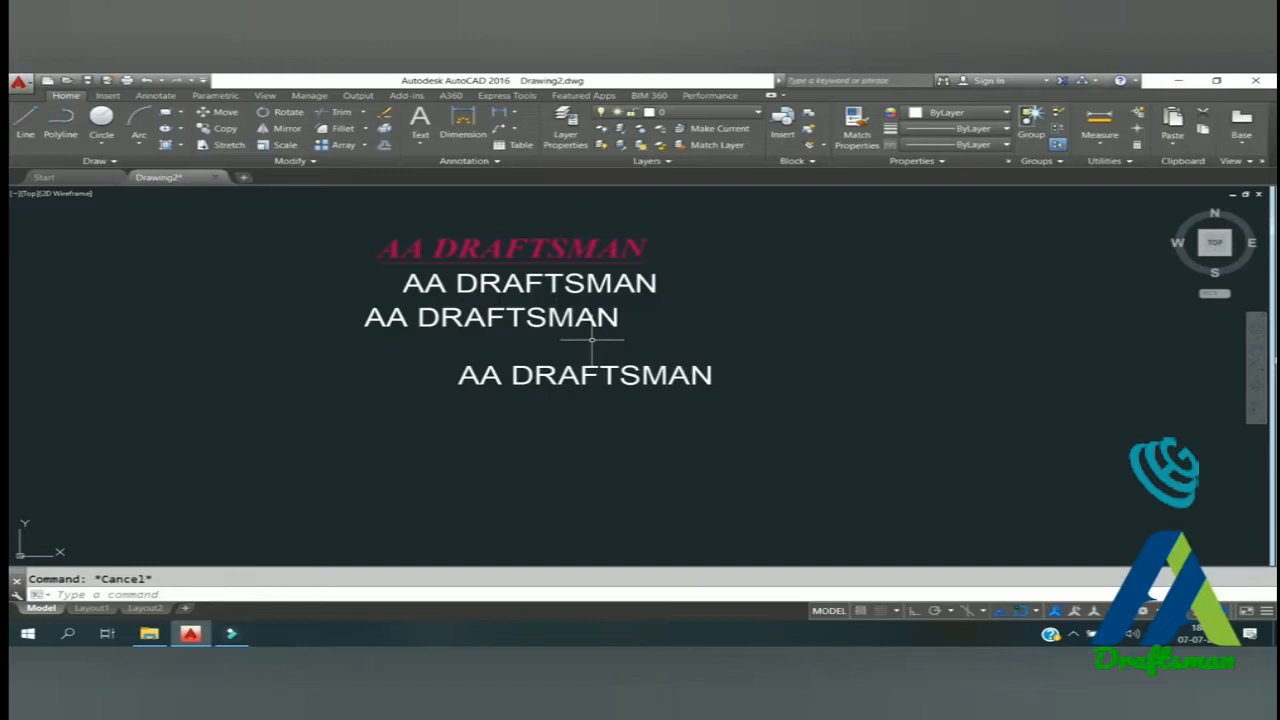
- Open the text style settings and set the Standard style's font to Times New Roman with the Bold font style
{"action": "left_click", "coordinate": [511, 162]}
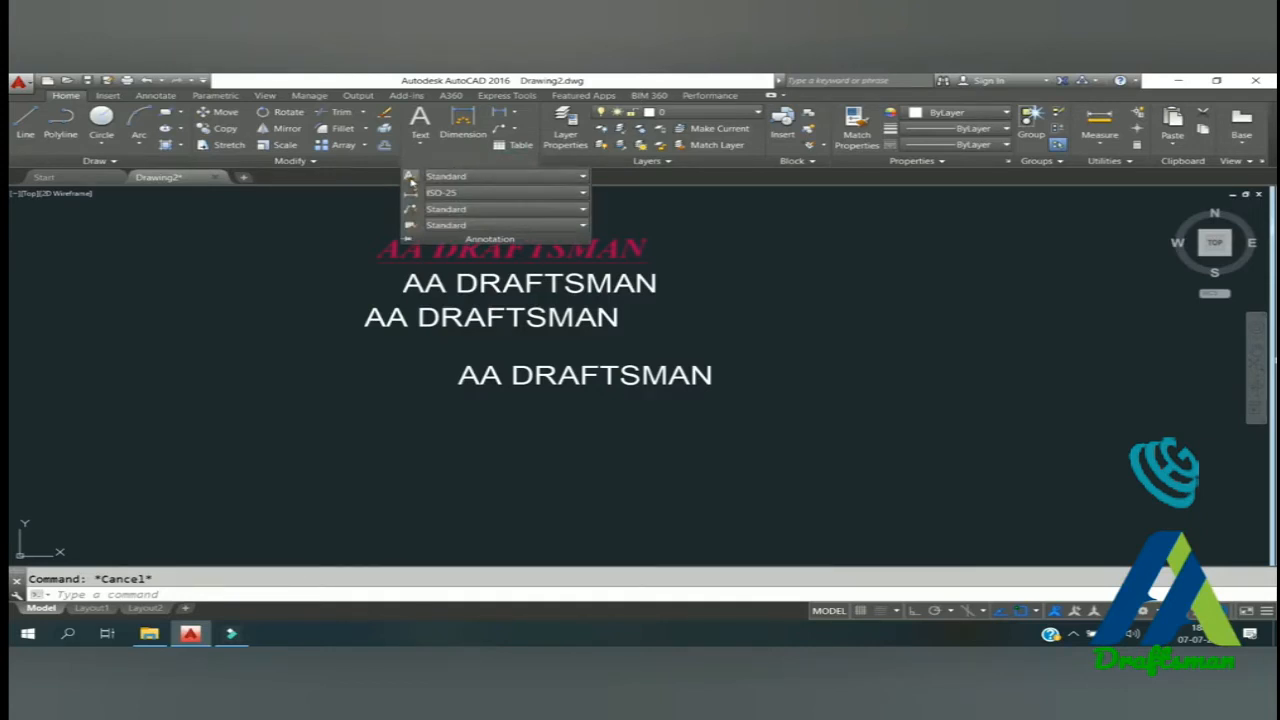
{"action": "left_click", "coordinate": [410, 180]}
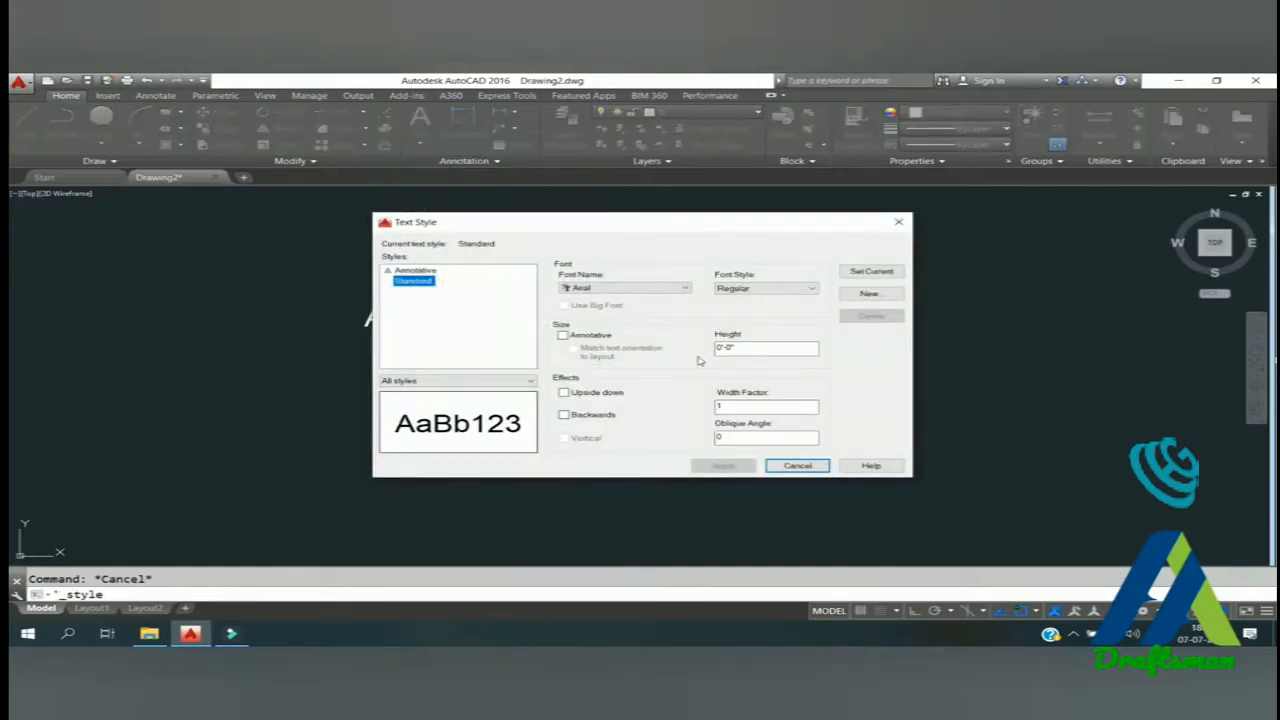
{"action": "left_click", "coordinate": [677, 291]}
{"action": "type", "text": "ti"}
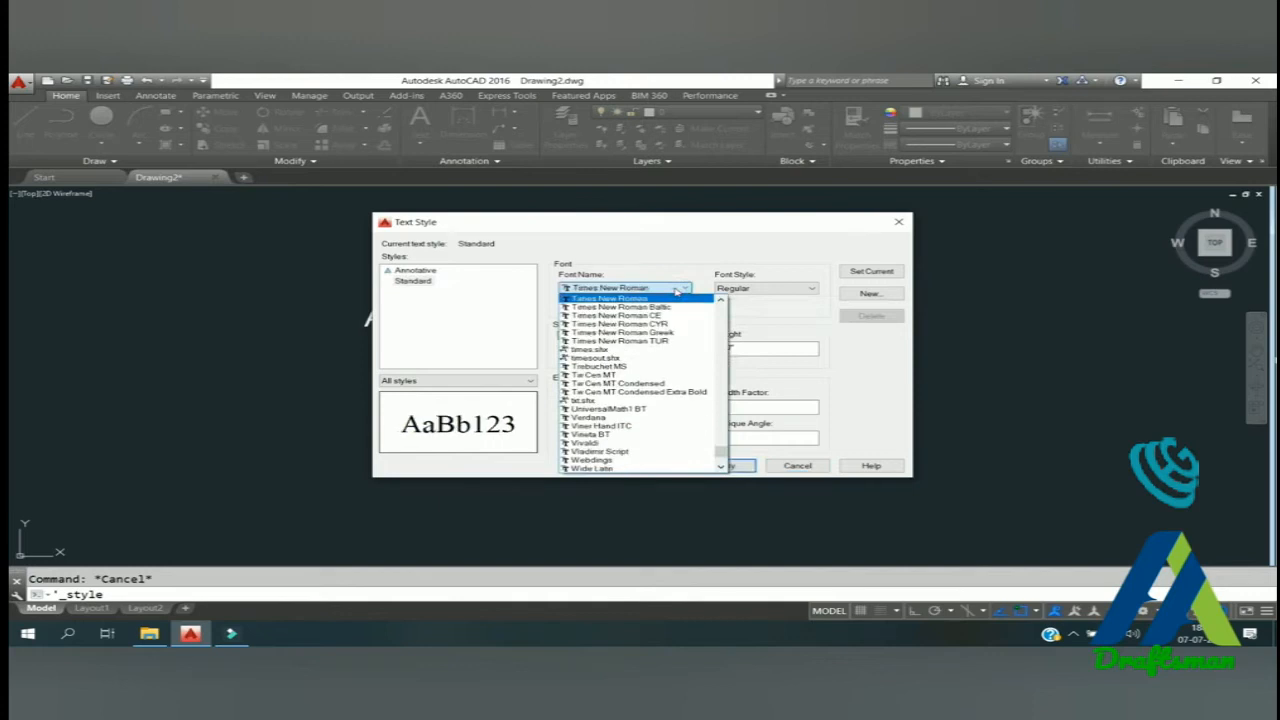
{"action": "left_click", "coordinate": [677, 298]}
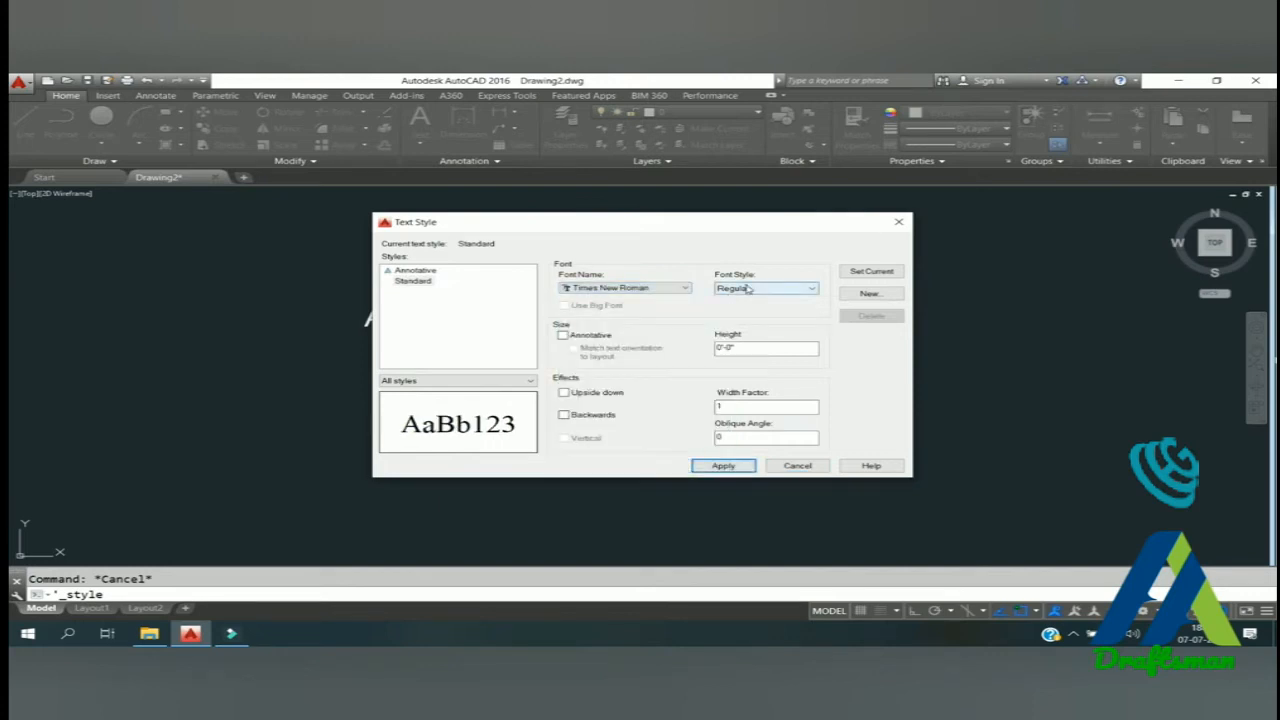
{"action": "left_click", "coordinate": [748, 289]}
{"action": "left_click", "coordinate": [752, 321]}
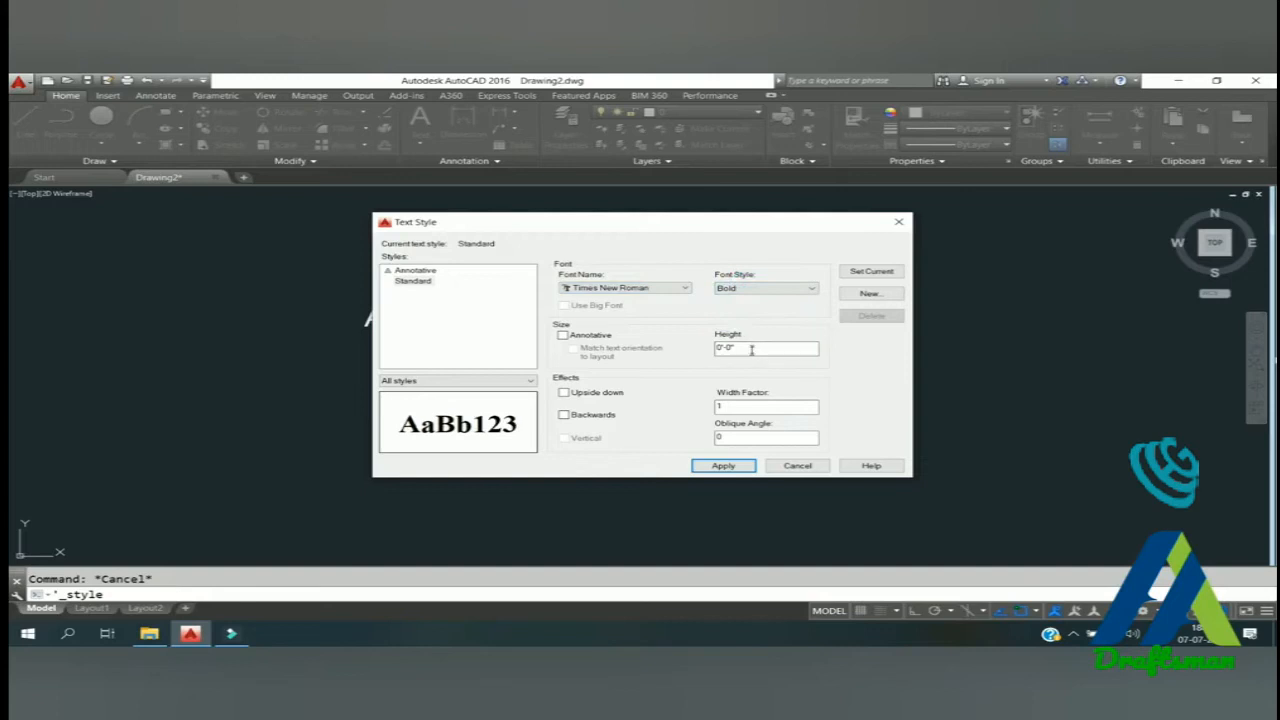
- Set the Standard text style's height to 5', make the style current and close the text style settings
{"action": "double_click", "coordinate": [752, 349]}
{"action": "type", "text": "5'"}
{"action": "key", "text": "Return"}
{"action": "left_click", "coordinate": [896, 272]}
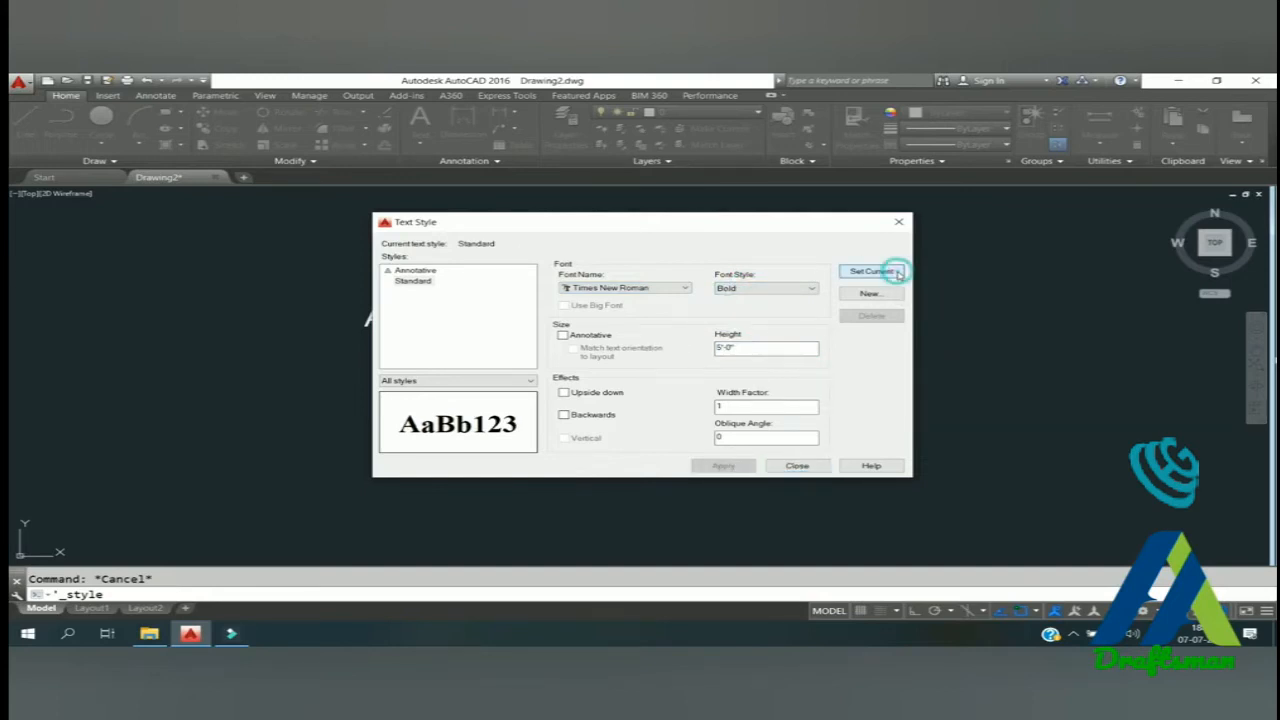
{"action": "left_click", "coordinate": [797, 466]}
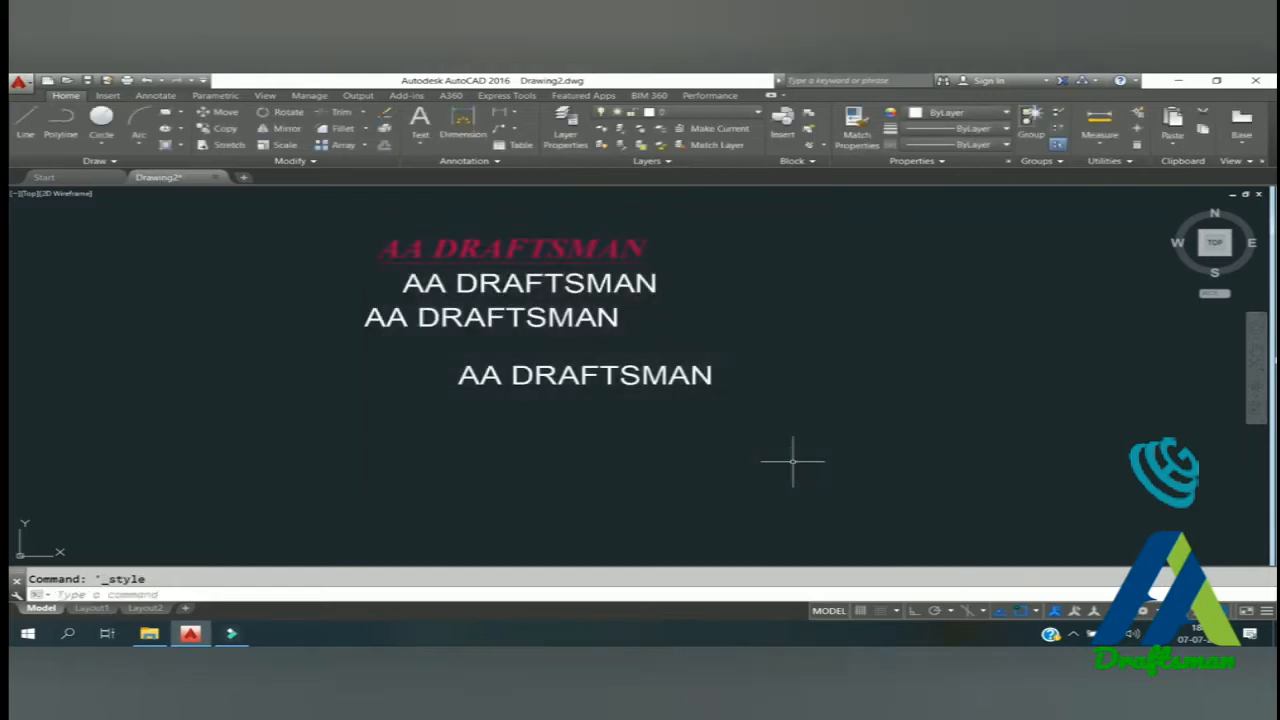
- Open each of the three white text lines for editing and exit without changing the wording, so they take on the updated style
{"action": "double_click", "coordinate": [655, 284]}
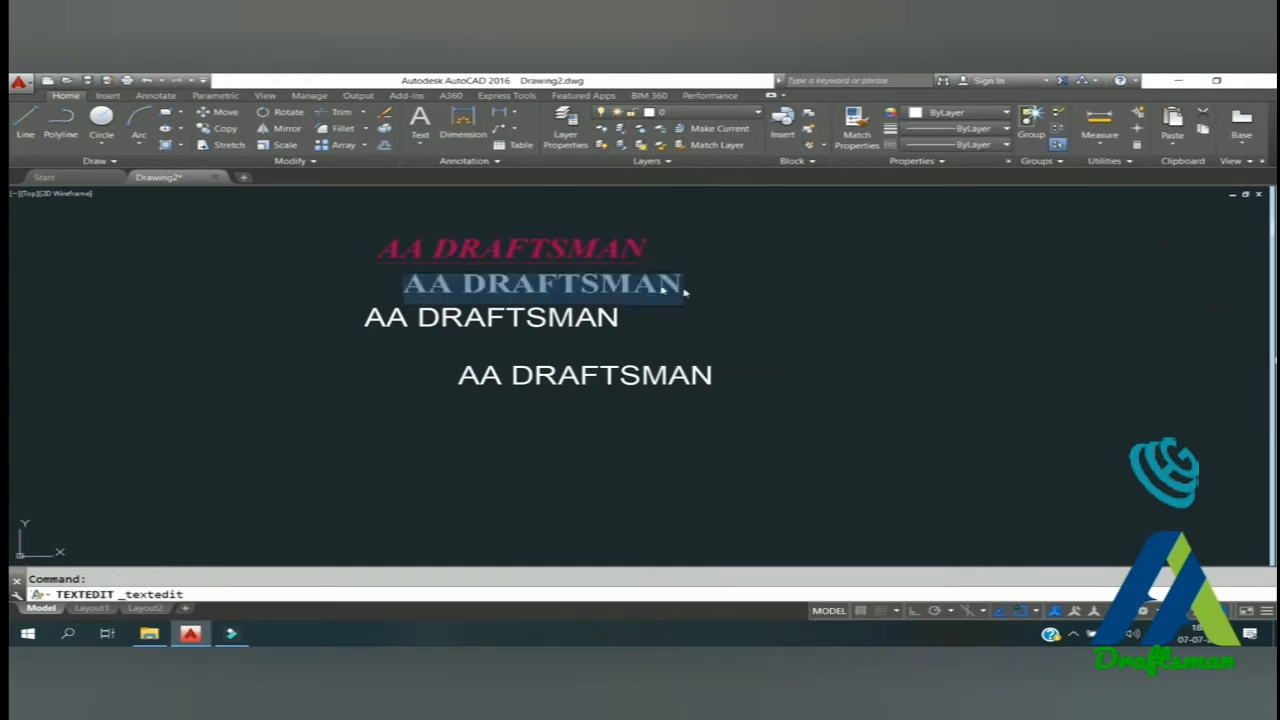
{"action": "left_click", "coordinate": [712, 333]}
{"action": "left_click", "coordinate": [610, 320]}
{"action": "left_click", "coordinate": [694, 340]}
{"action": "left_click", "coordinate": [688, 377]}
{"action": "left_click", "coordinate": [829, 372]}
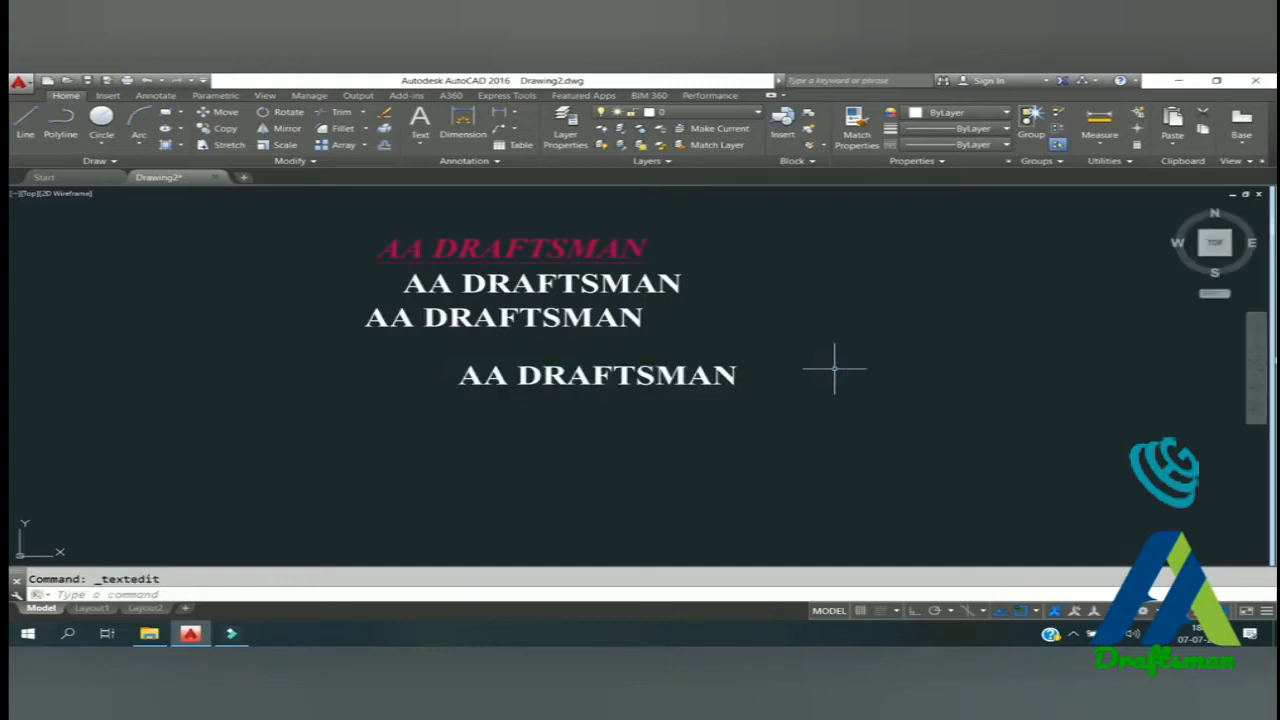
{"action": "left_click", "coordinate": [735, 374]}
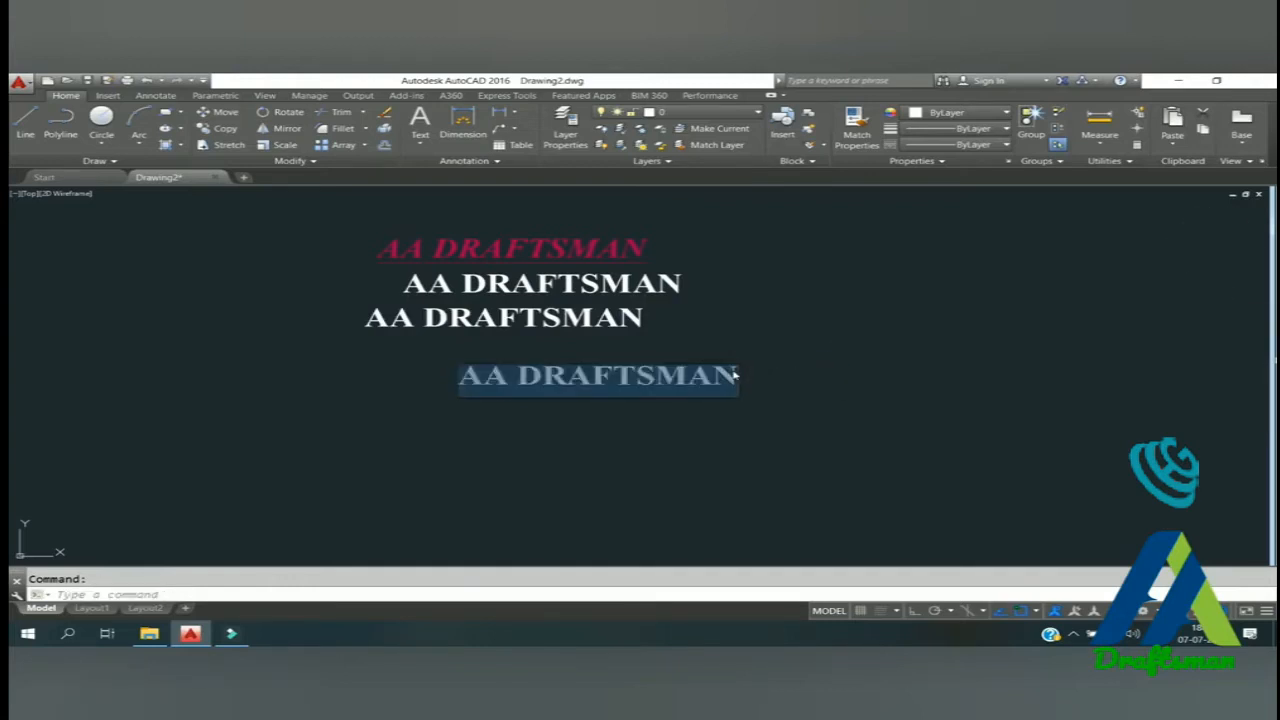
{"action": "key", "text": "Escape"}
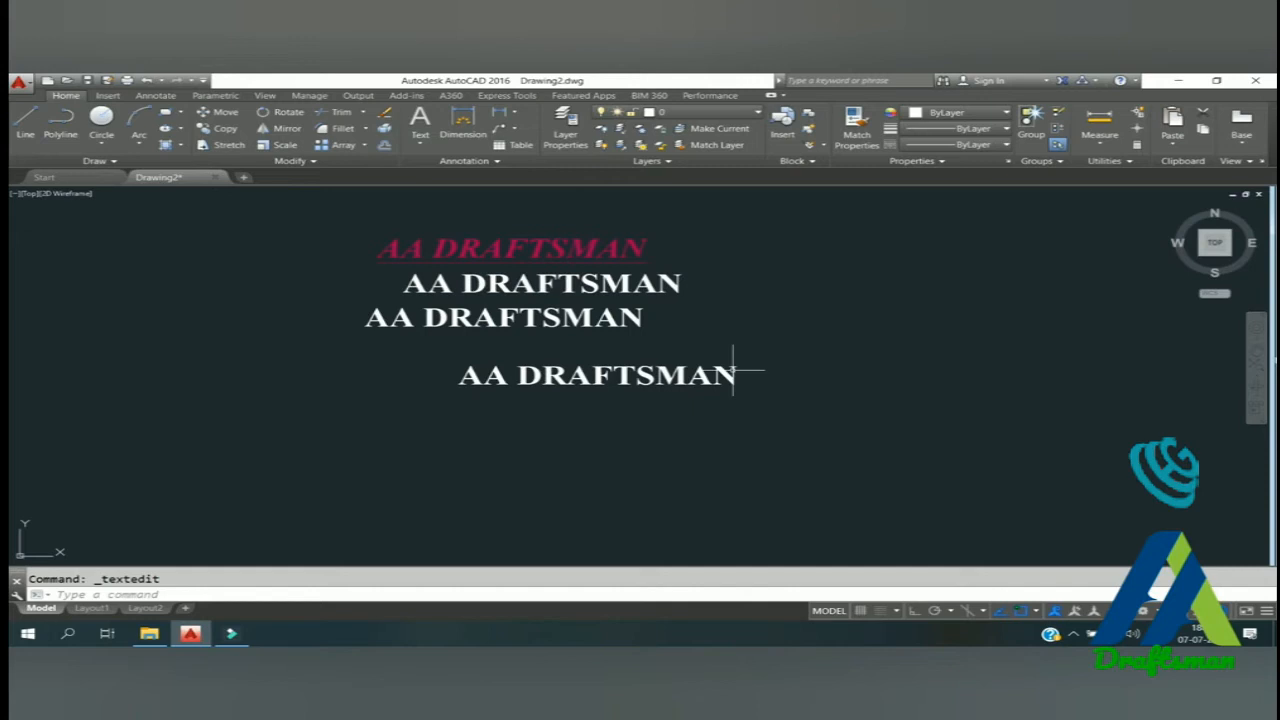
- Change the color of the lowest AA DRAFTSMAN line to Green and clear the selection
{"action": "left_click", "coordinate": [735, 374]}
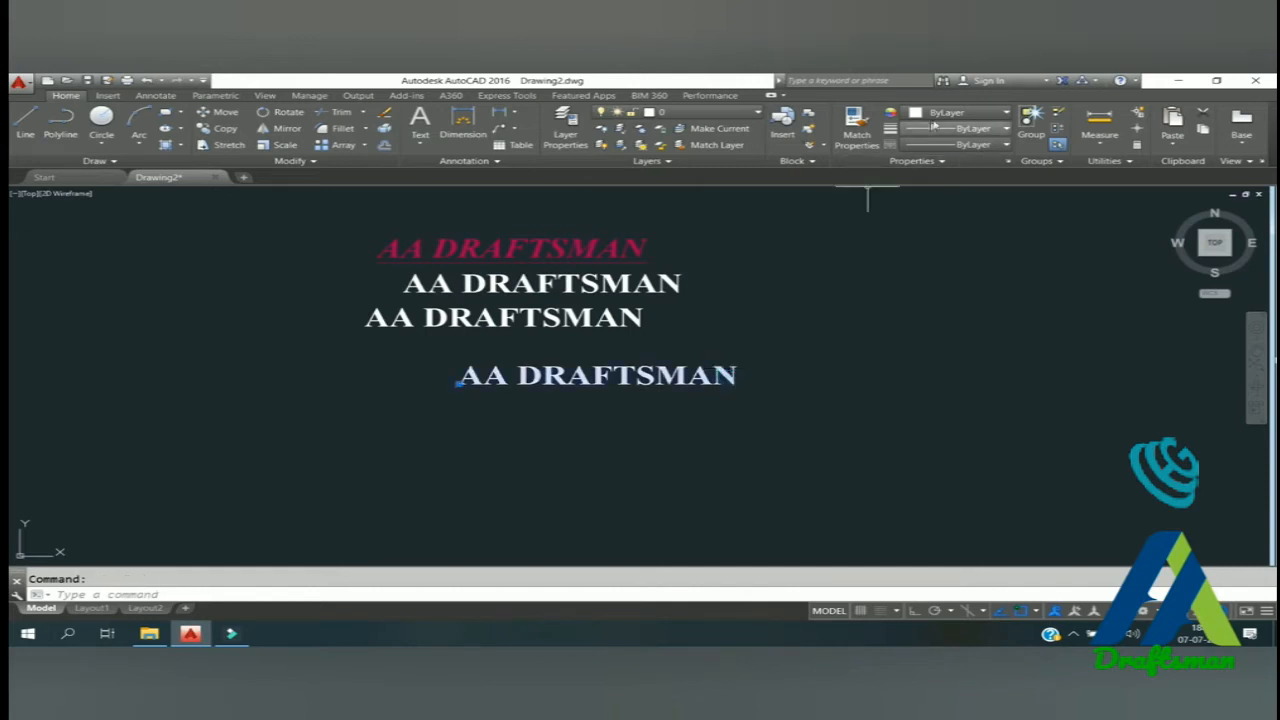
{"action": "left_click", "coordinate": [937, 115]}
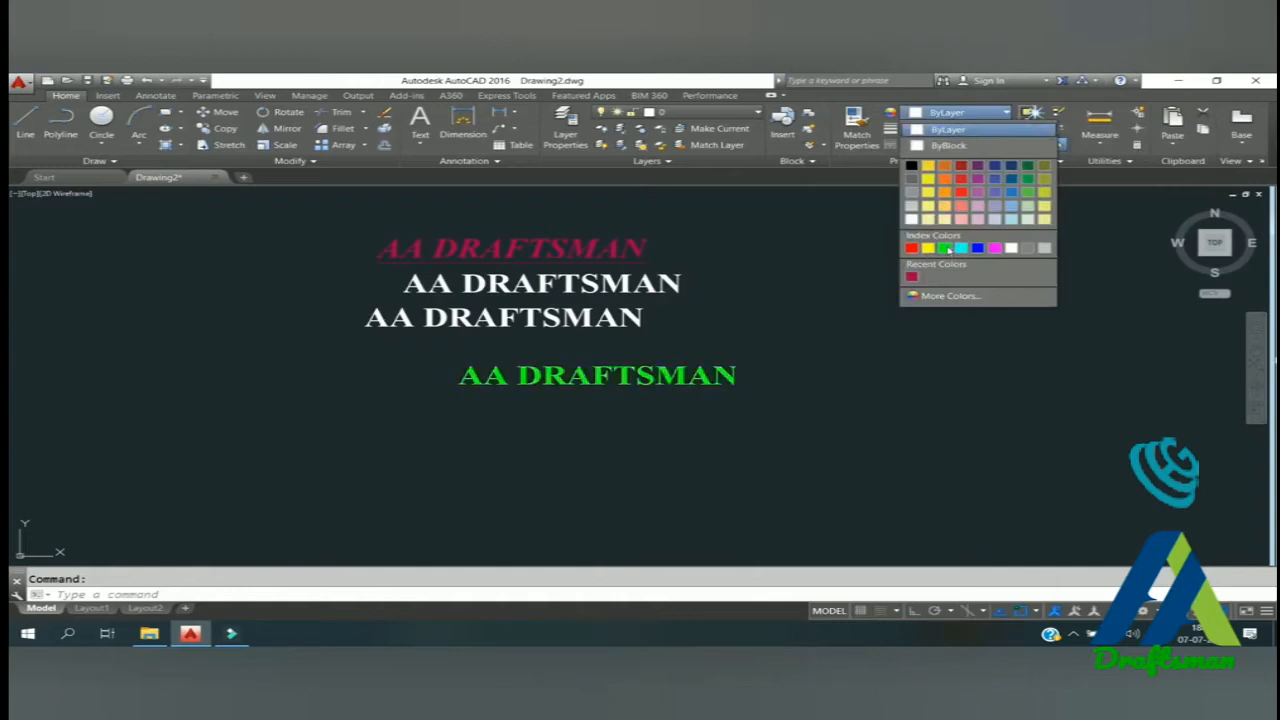
{"action": "left_click", "coordinate": [945, 248]}
{"action": "left_click", "coordinate": [893, 330]}
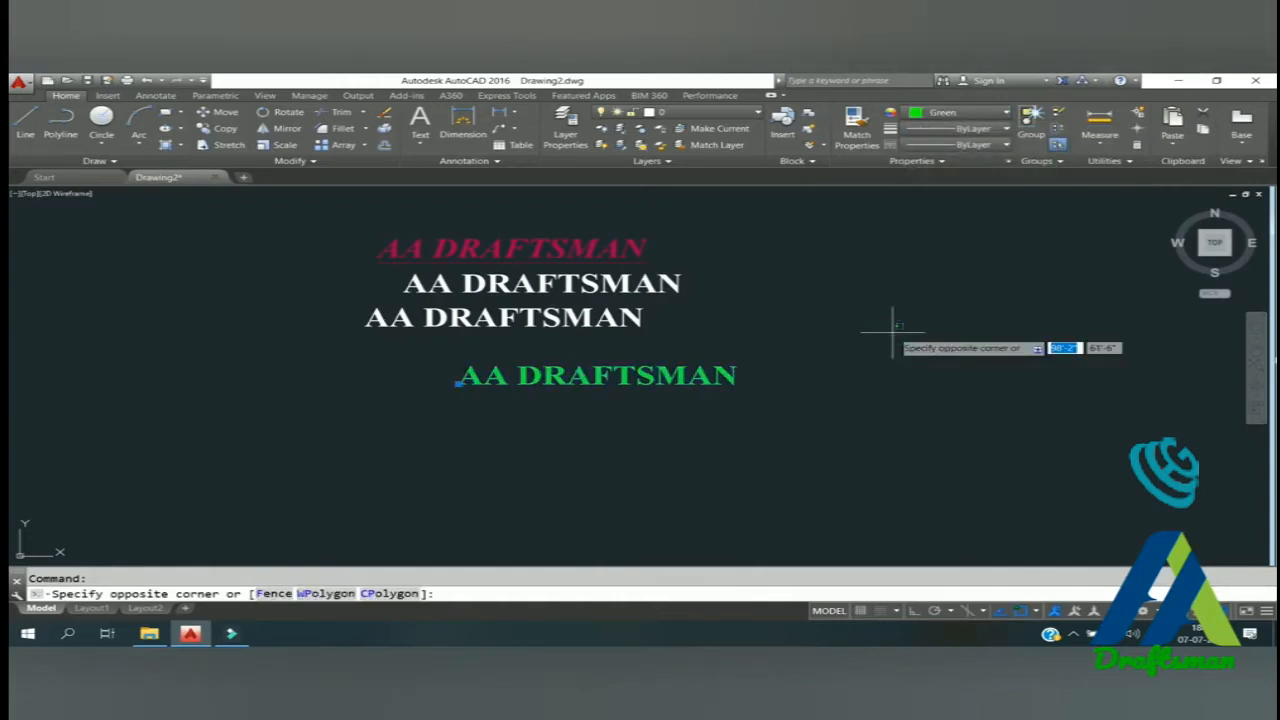
{"action": "key", "text": "Escape"}
{"action": "key", "text": "Escape"}
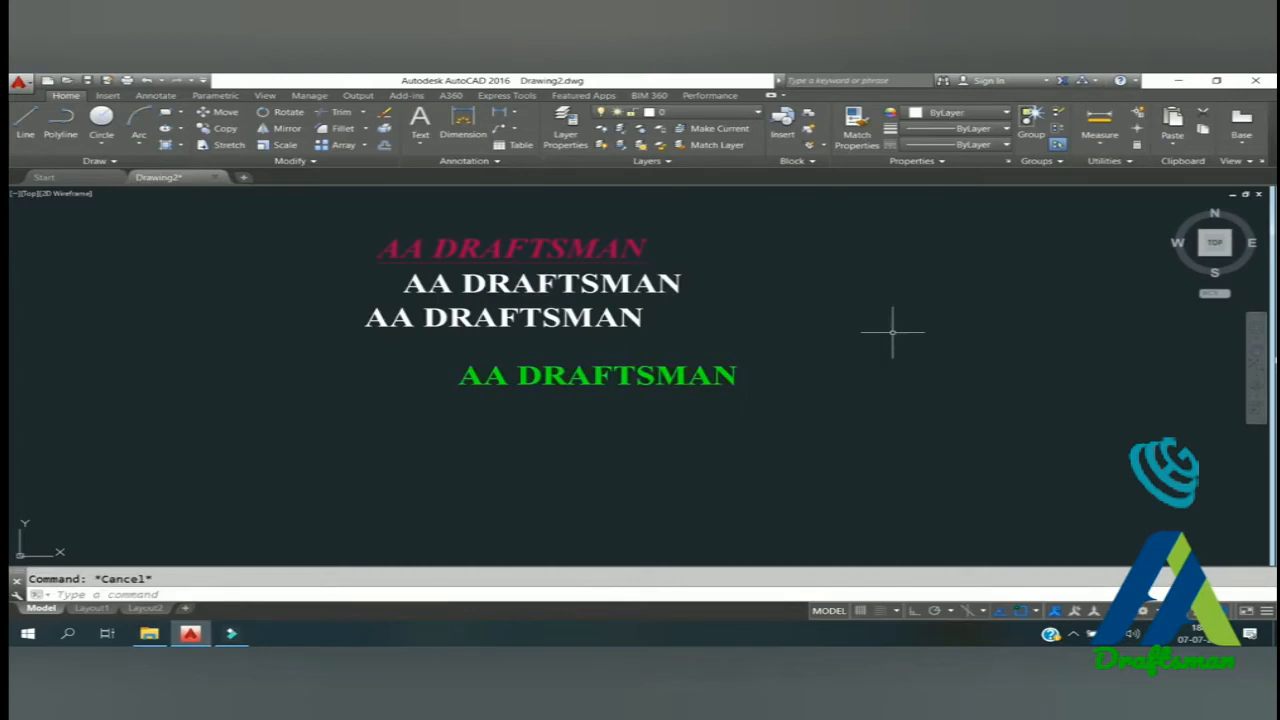